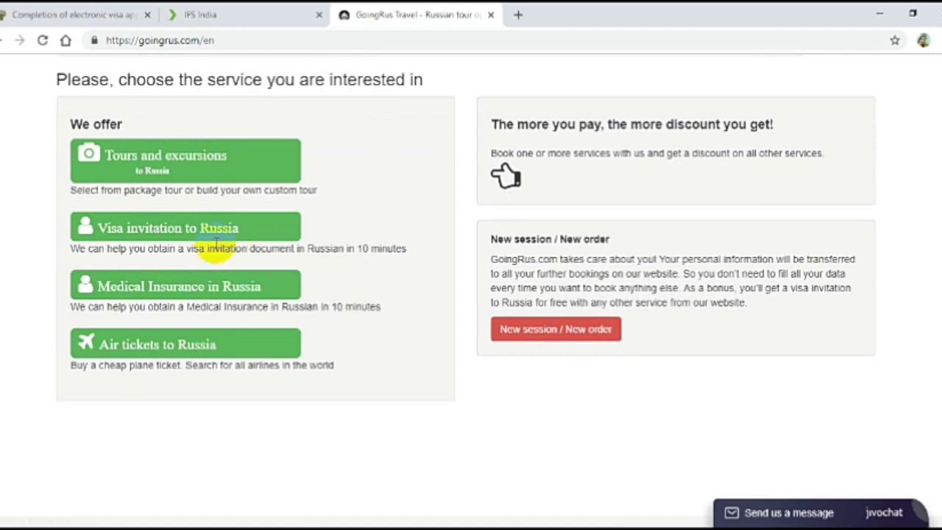
Open the 'Visa invitation to Russia' service and look over its order form.
left_click(167, 229)
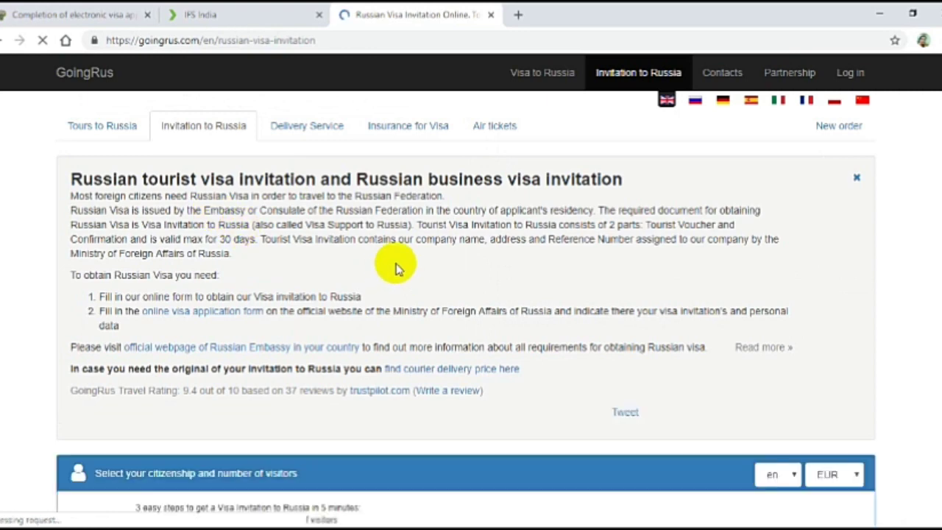
scroll(566, 254, "down", 4)
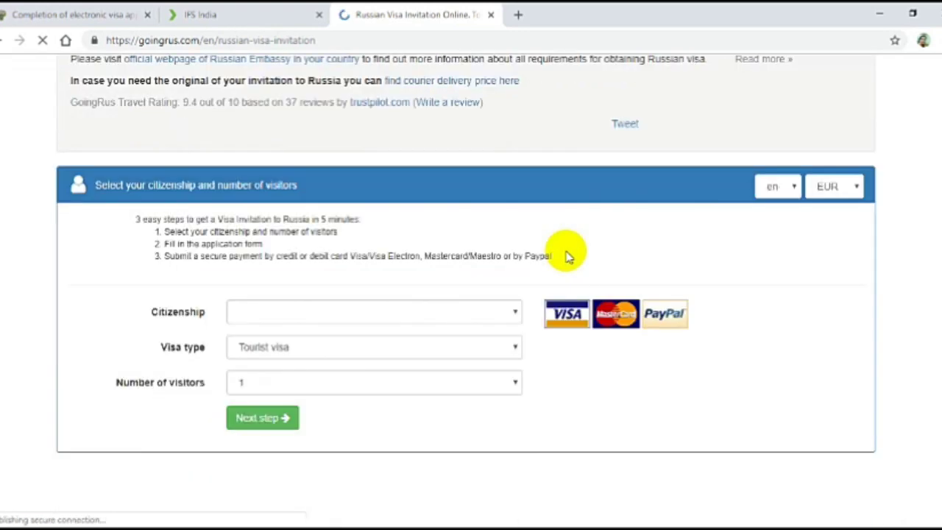
scroll(810, 221, "down", 3)
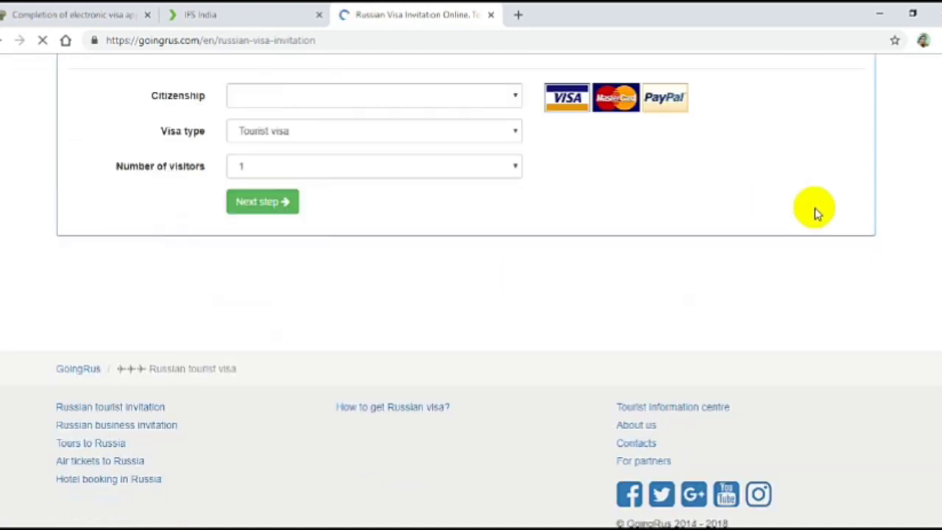
scroll(785, 231, "up", 3)
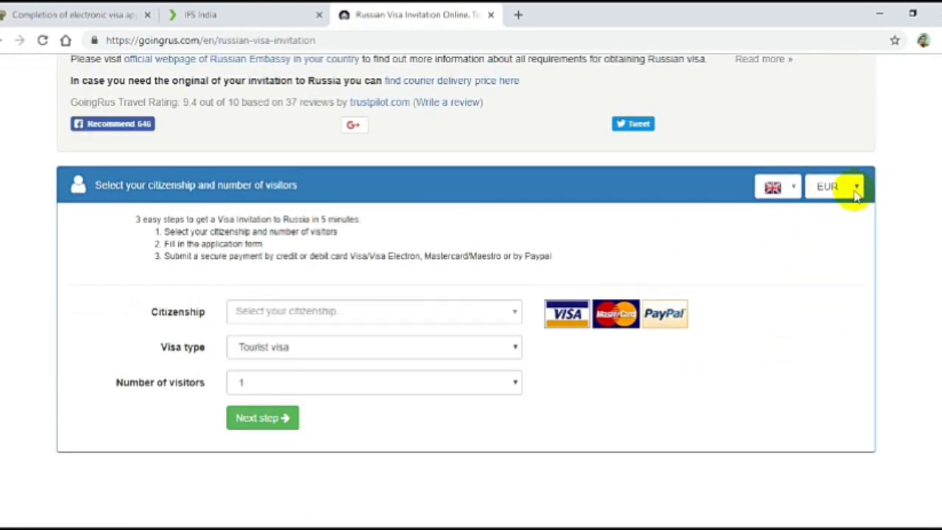
Switch the price currency from EUR to INR.
left_click(854, 190)
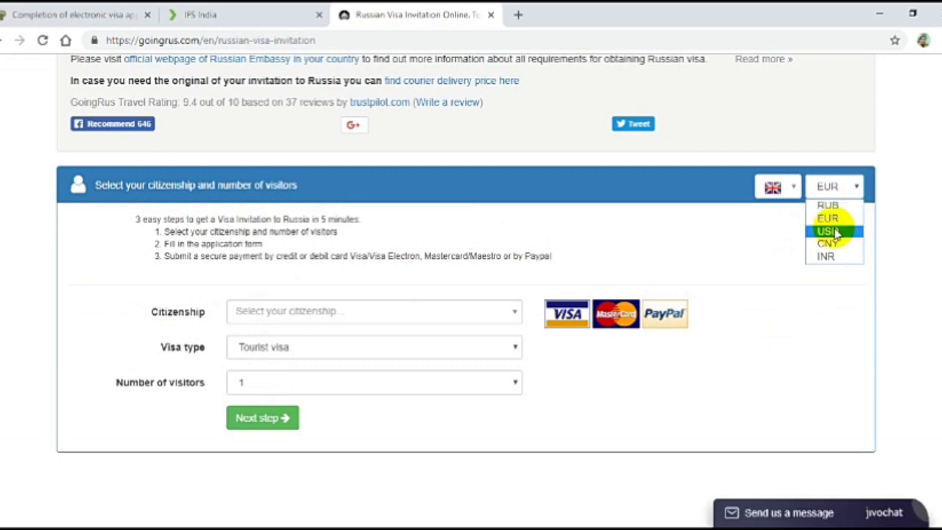
left_click(834, 260)
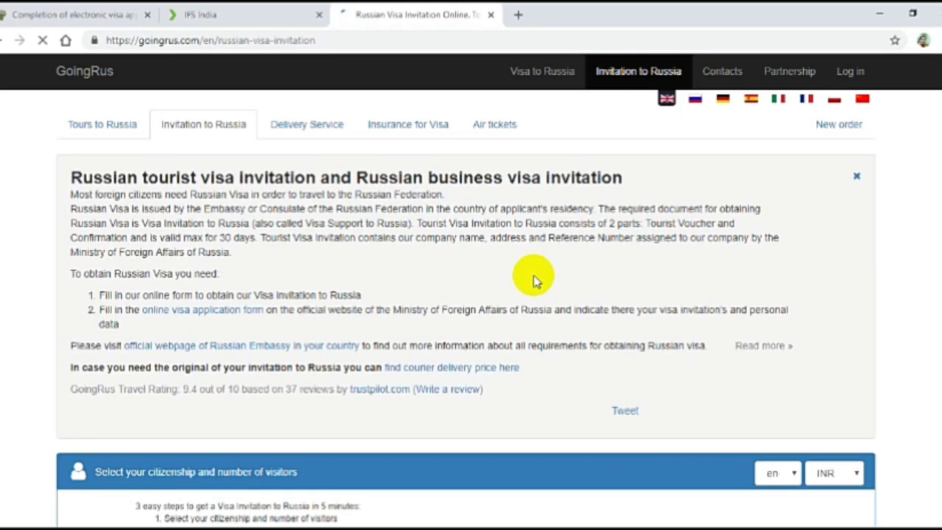
scroll(284, 243, "down", 2)
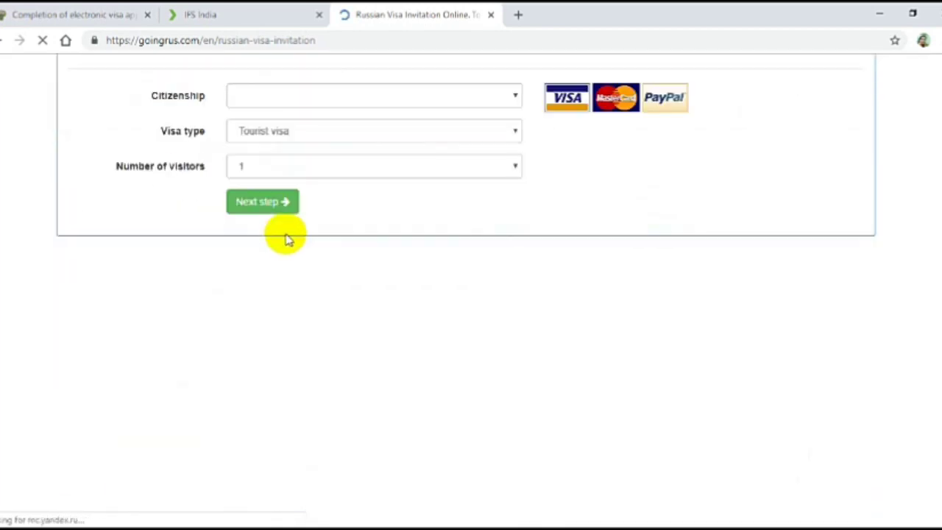
scroll(540, 321, "up", 3)
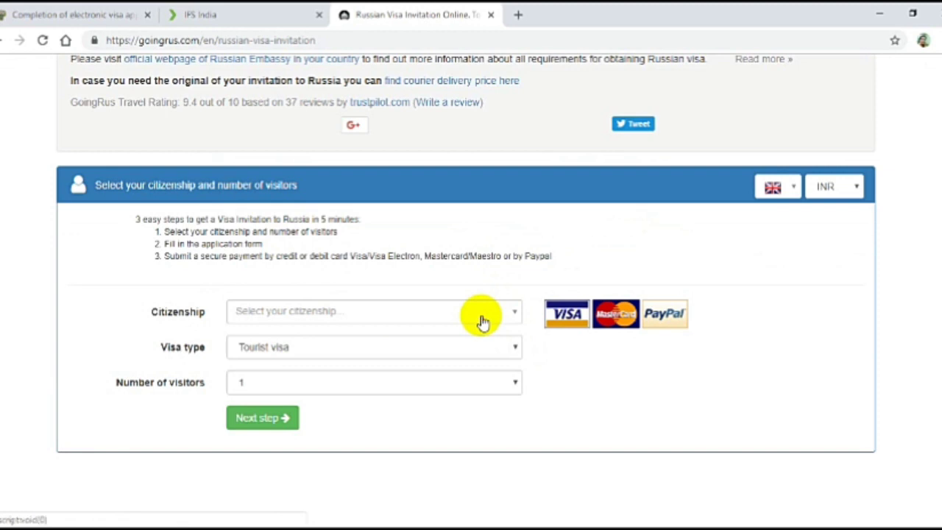
Set the citizenship to India by searching the country list.
left_click(357, 312)
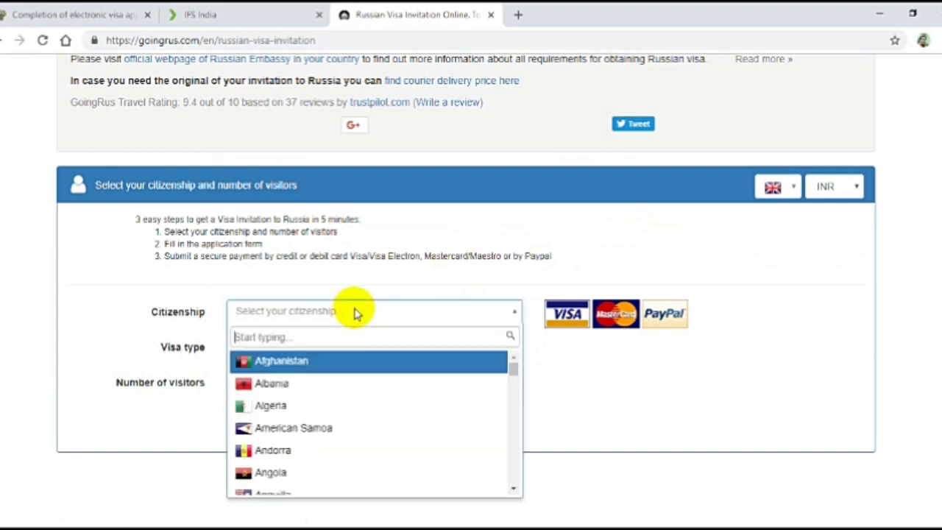
left_click(356, 313)
left_click(357, 312)
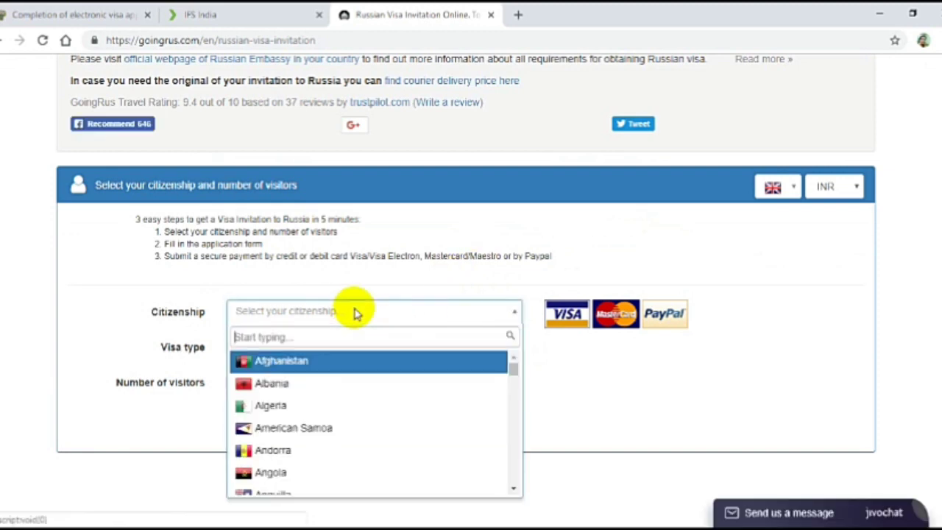
type("india")
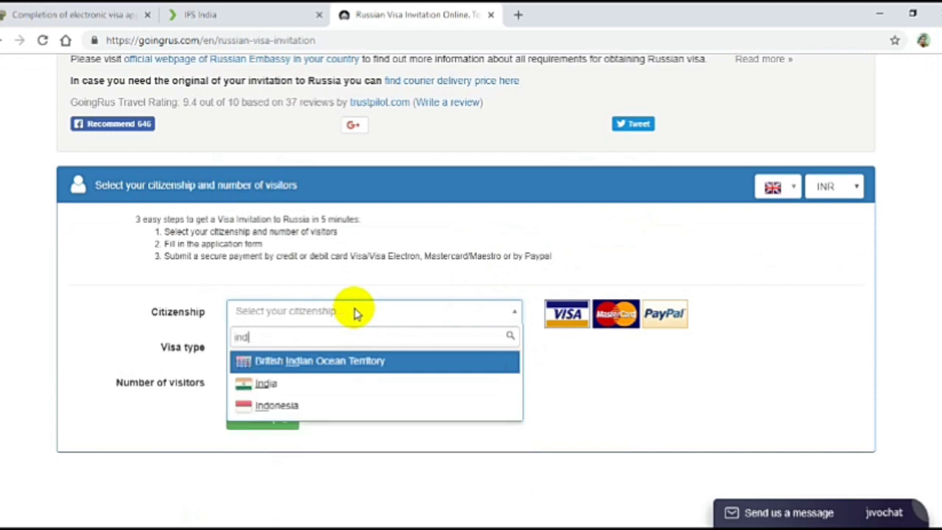
left_click(258, 383)
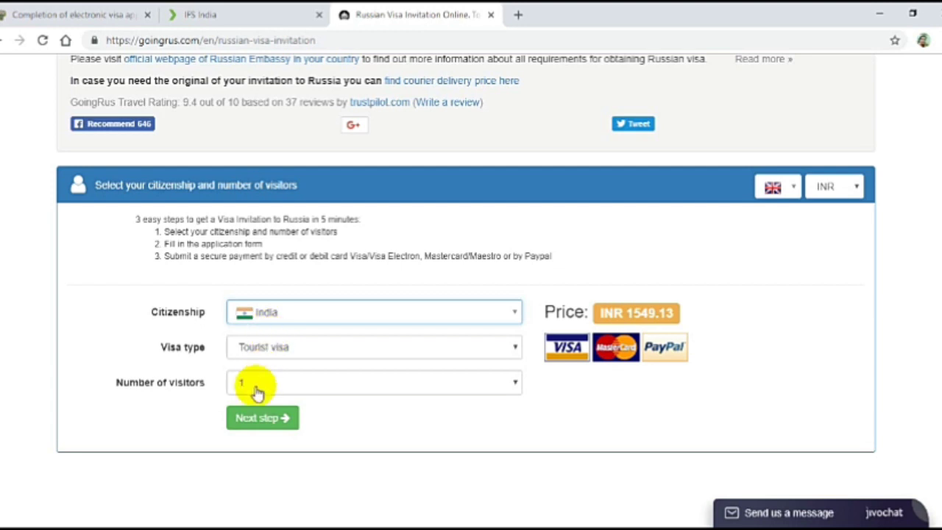
Keep Tourist visa with 1 visitor and proceed to the next step at INR 1549.13.
left_click(382, 349)
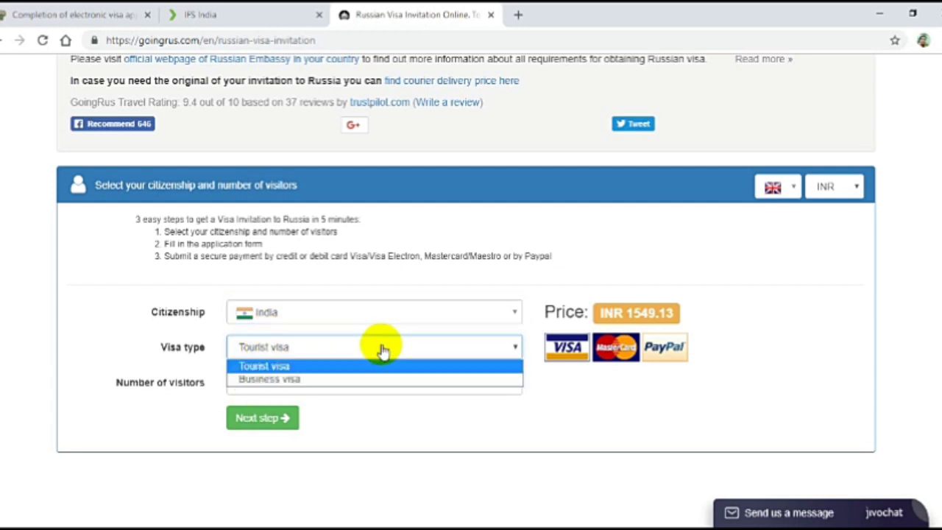
left_click(278, 365)
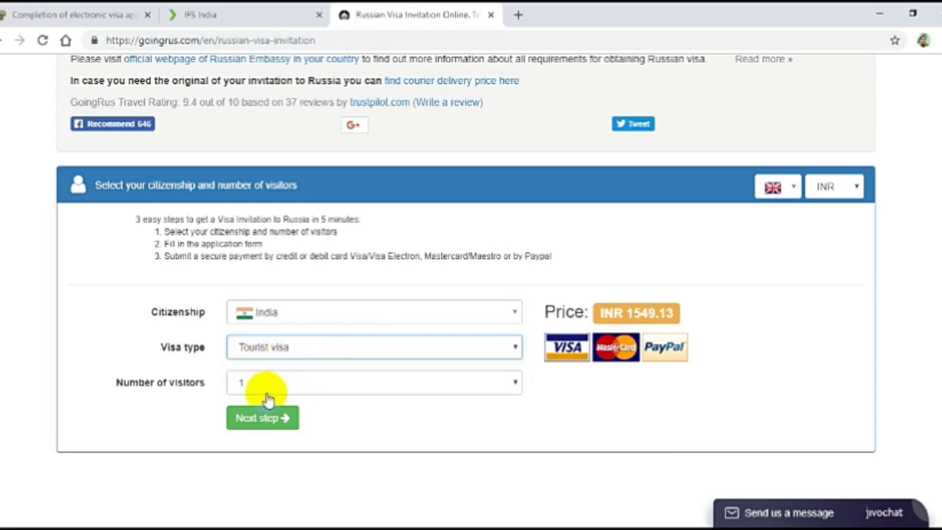
left_click(270, 422)
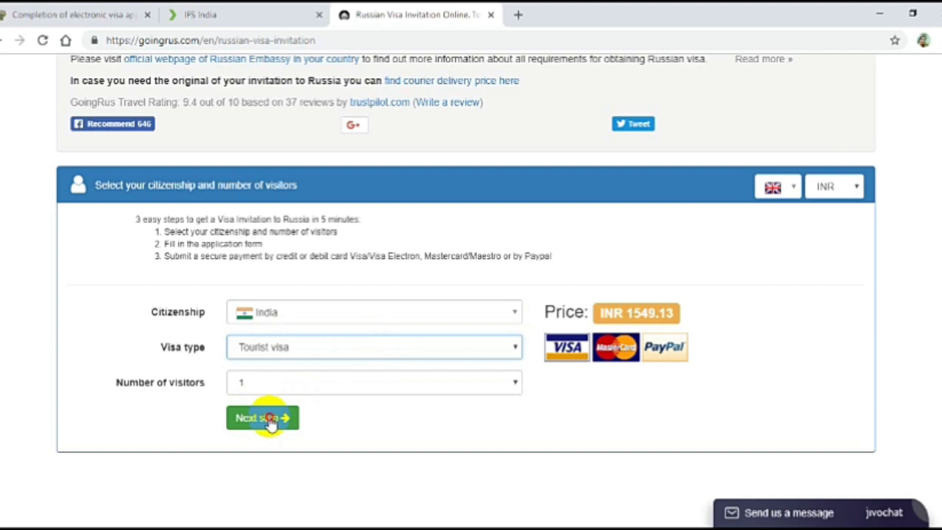
left_click(270, 422)
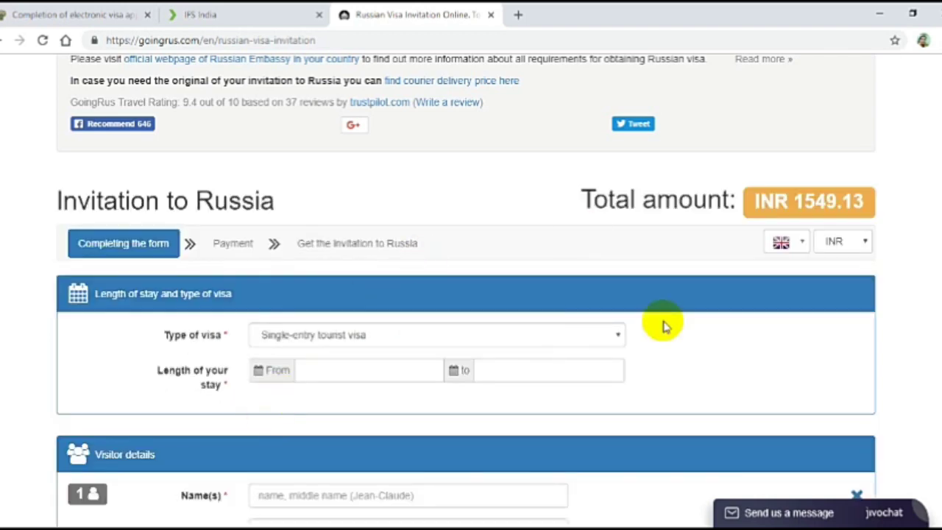
Keep single-entry tourist visa and pick calendar dates 05.12.2018 to 12.12.2018.
scroll(774, 337, "down", 2)
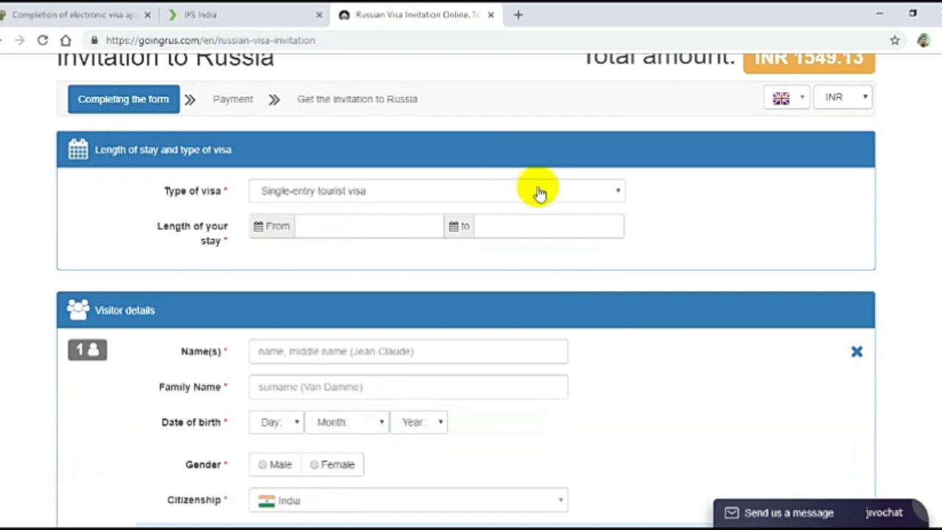
left_click(541, 193)
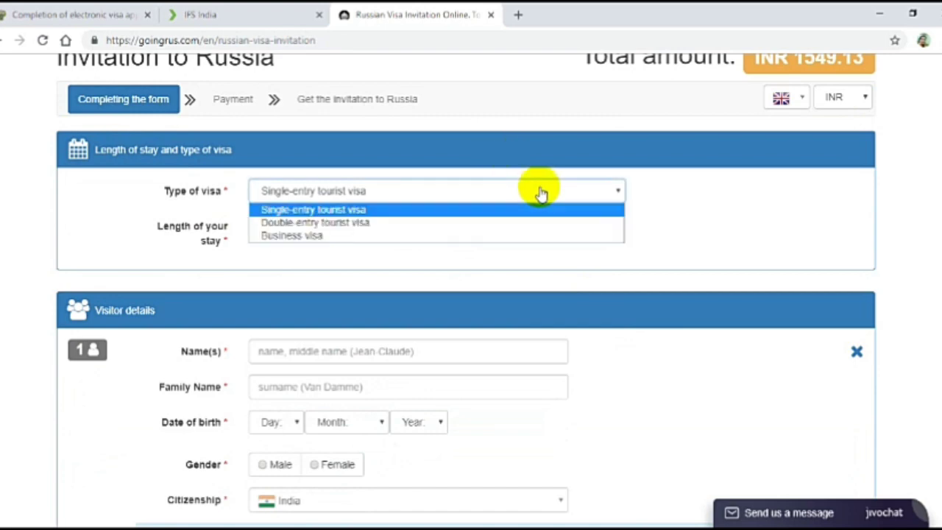
left_click(542, 193)
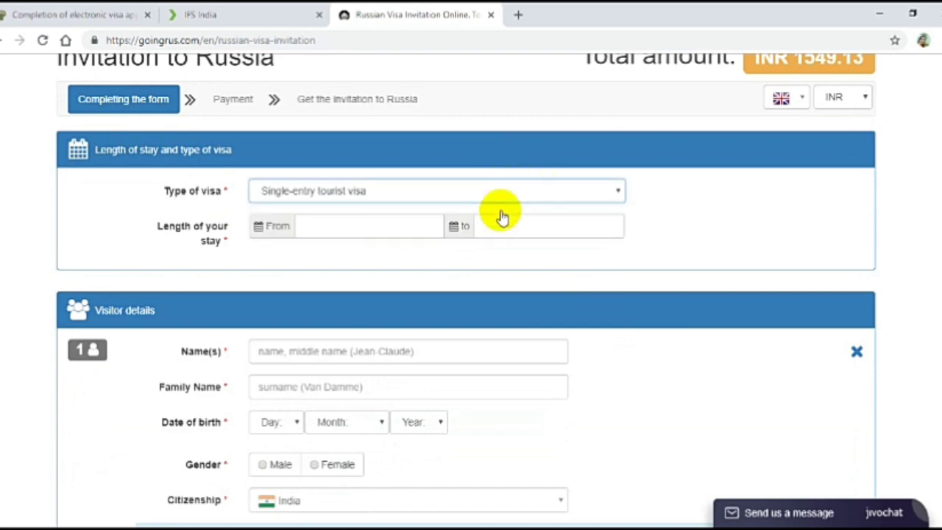
left_click(392, 229)
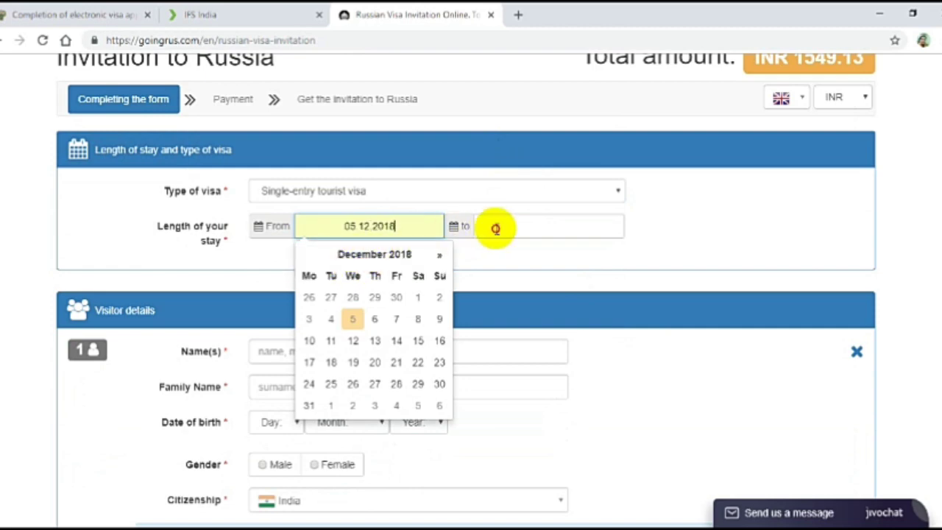
left_click(497, 228)
left_click(499, 258)
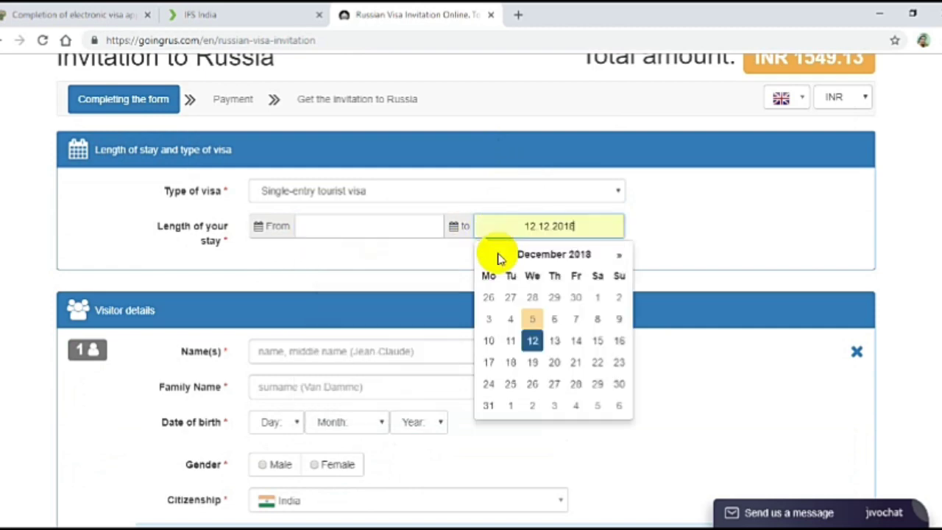
left_click(395, 223)
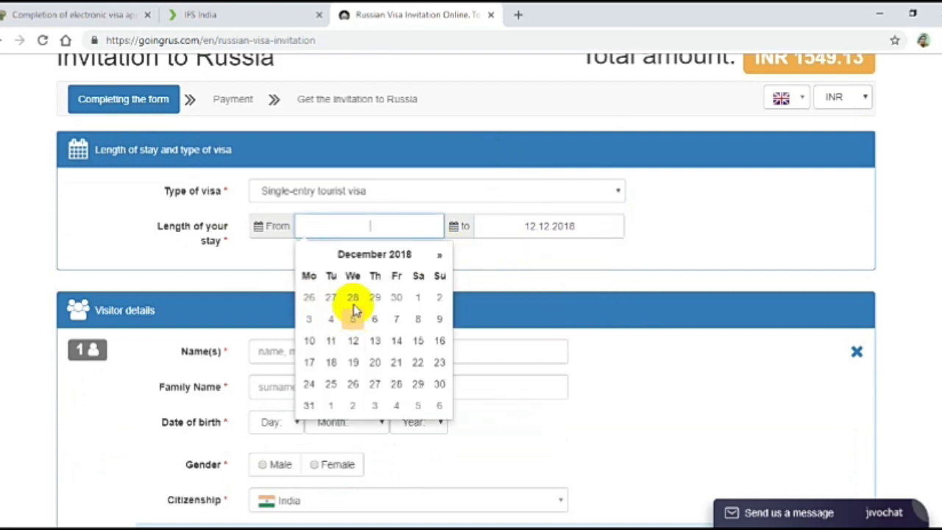
left_click(371, 226)
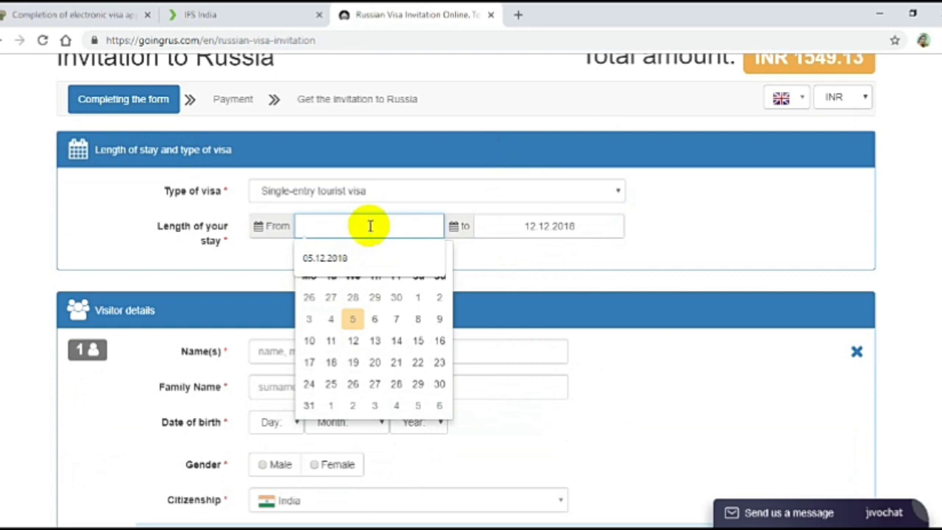
left_click(324, 258)
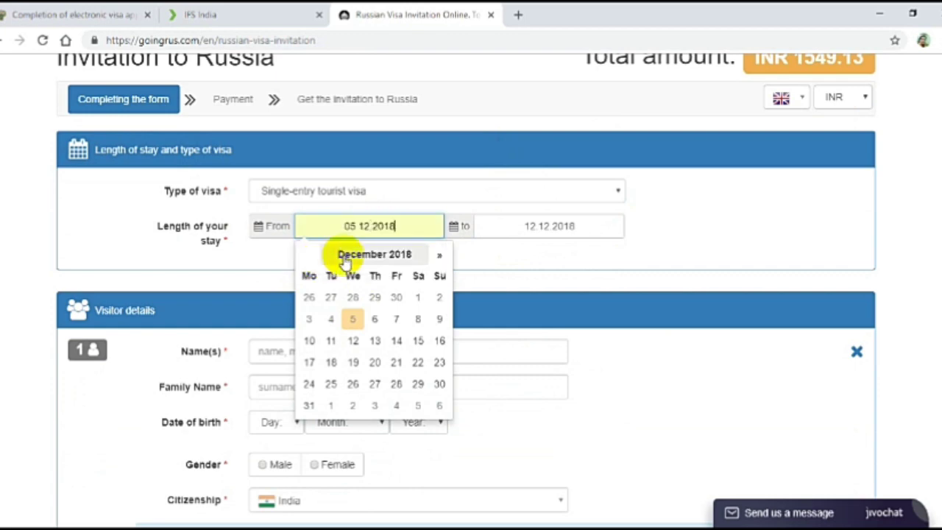
left_click(652, 238)
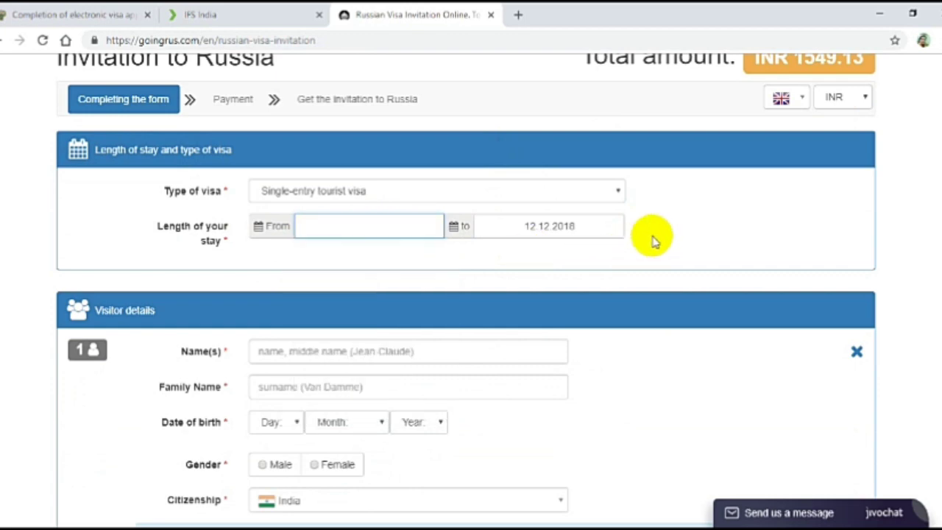
Change the stay dates to run from 10.01.2019 to 15.01.2019.
left_click(416, 229)
type("10/01/")
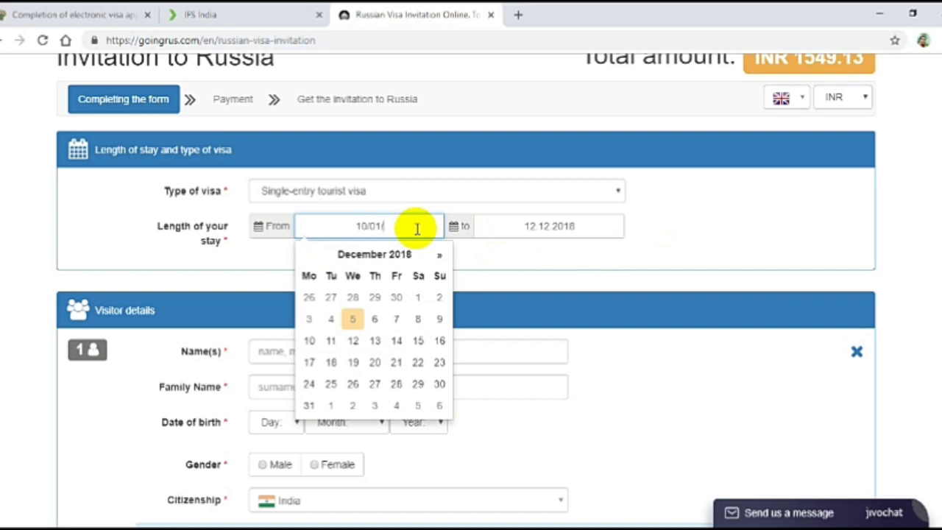
type("19")
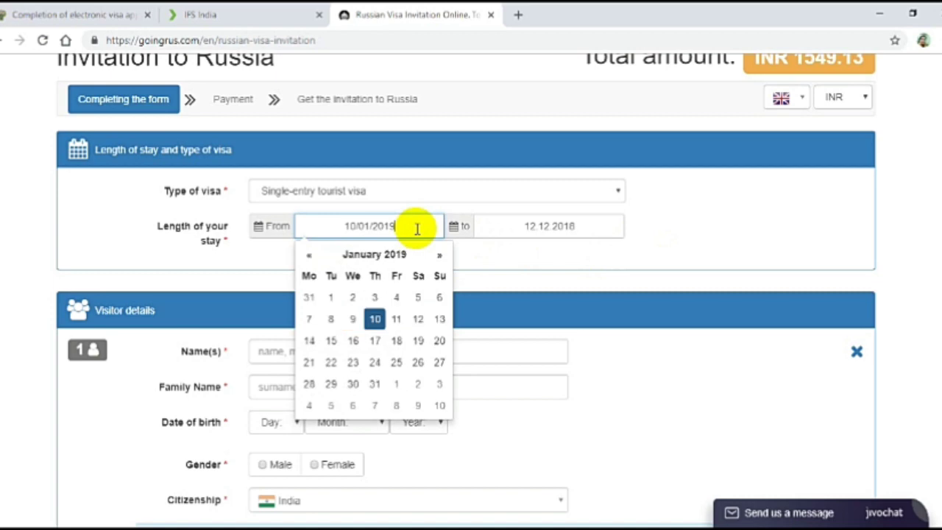
left_click(516, 229)
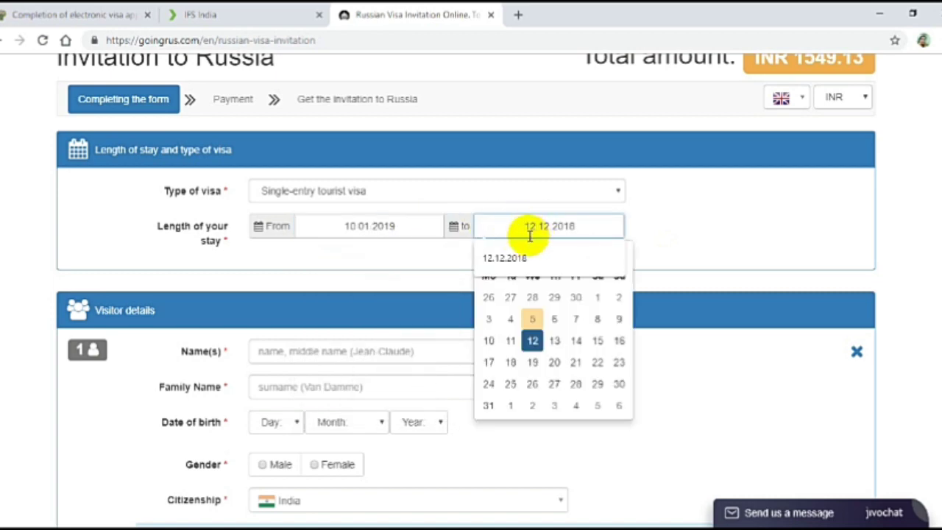
double_click(527, 226)
triple_click(600, 233)
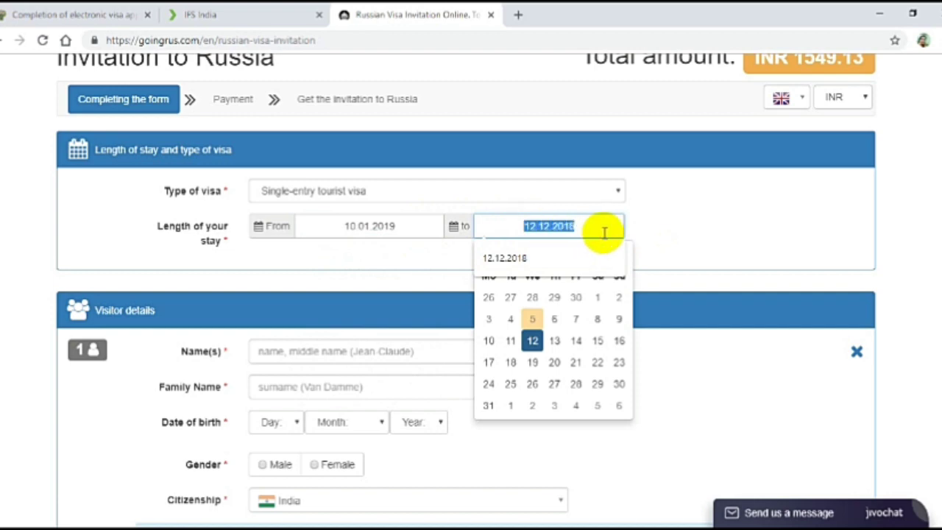
type("15/01")
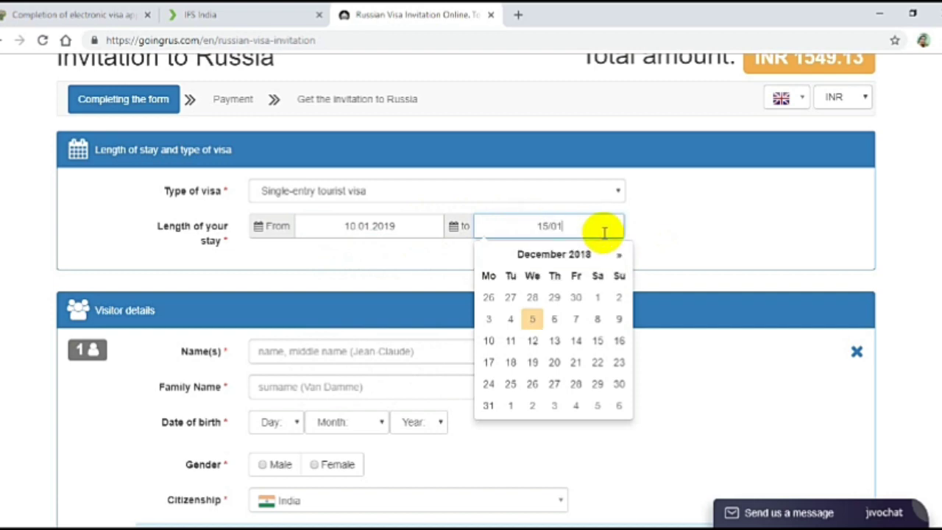
type("/2019")
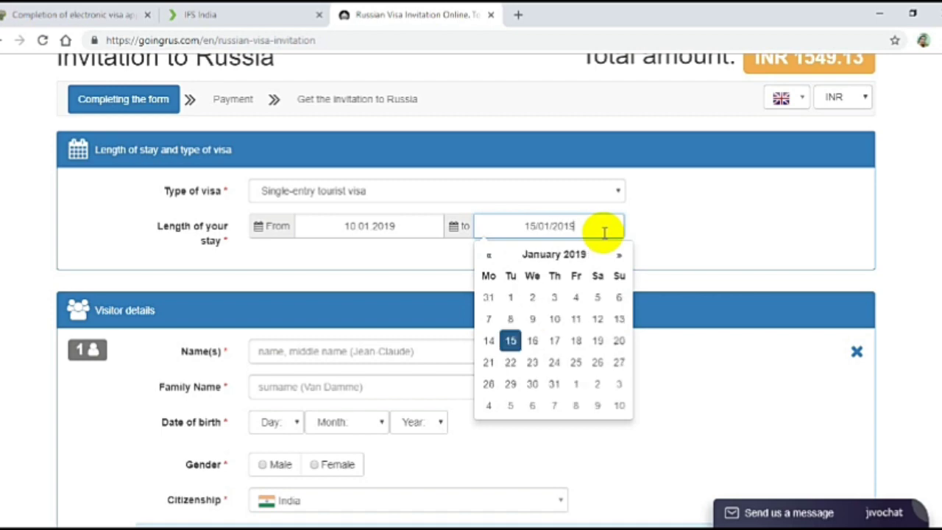
left_click(672, 241)
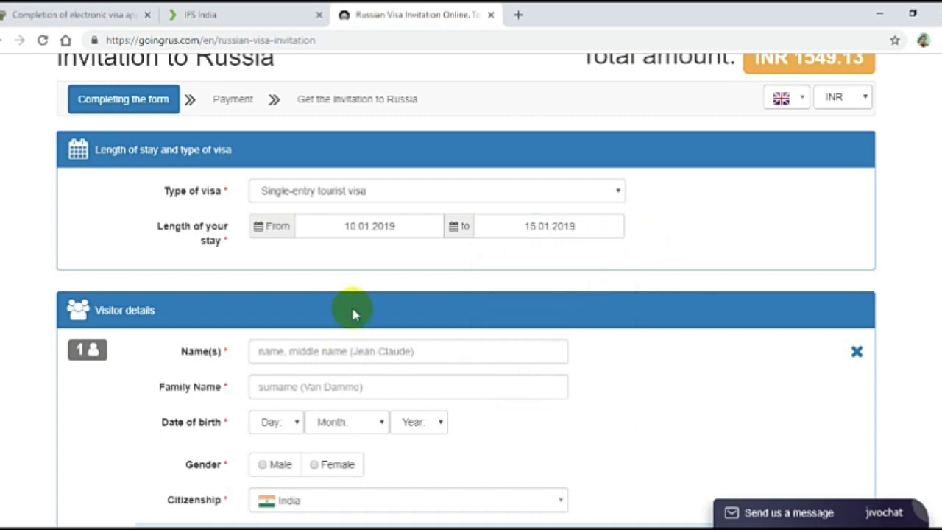
Enter the visitor's given name and family name.
scroll(412, 263, "down", 2)
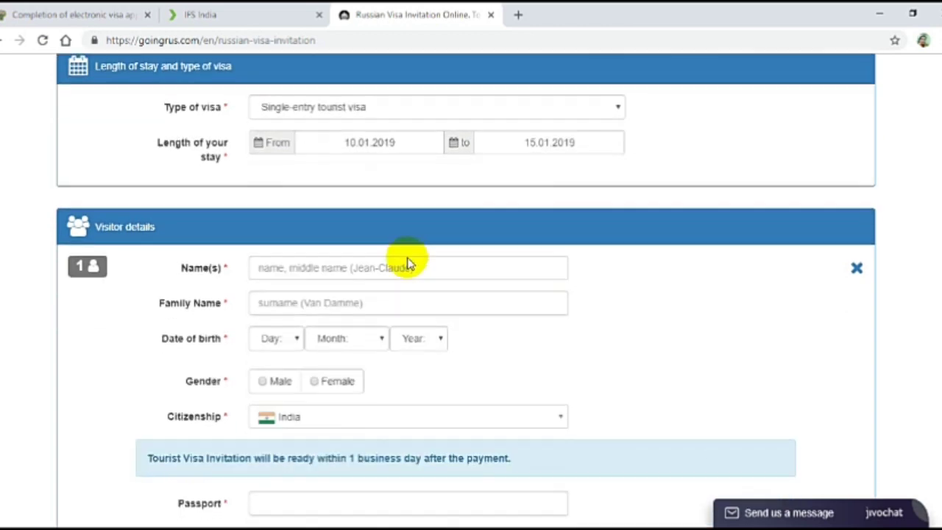
left_click(283, 211)
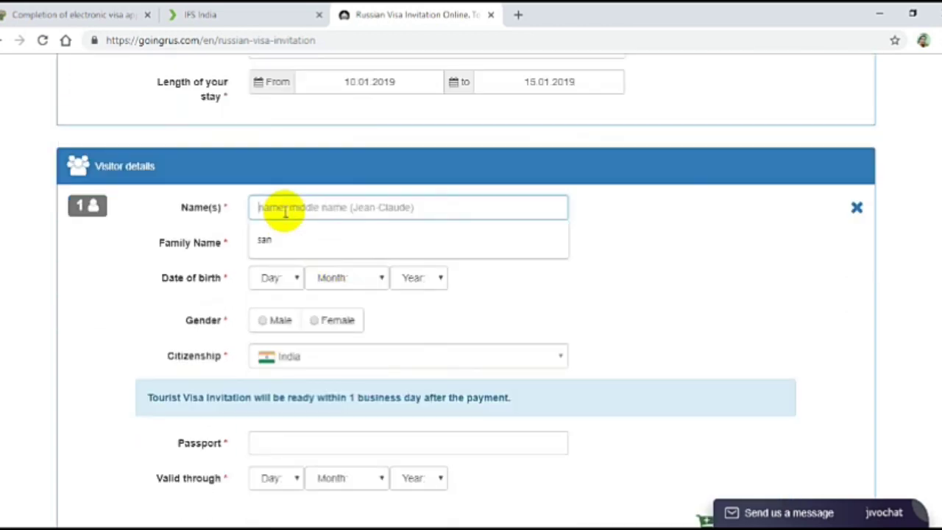
type("sanjay")
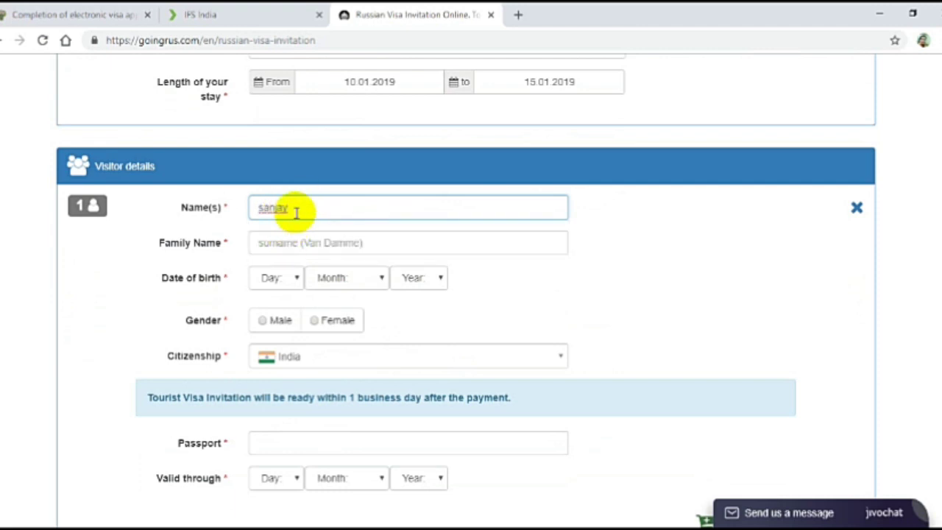
key("BackSpace")
key("BackSpace")
key("BackSpace")
key("BackSpace")
key("BackSpace")
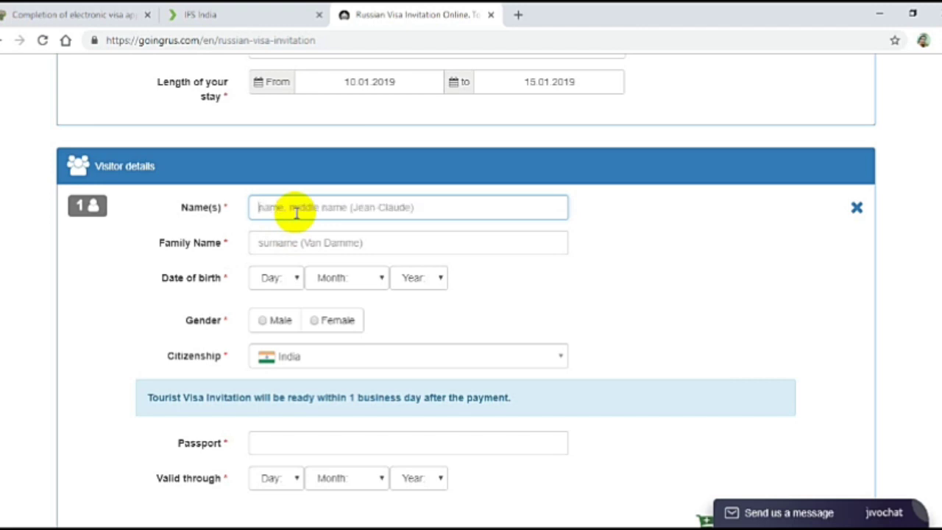
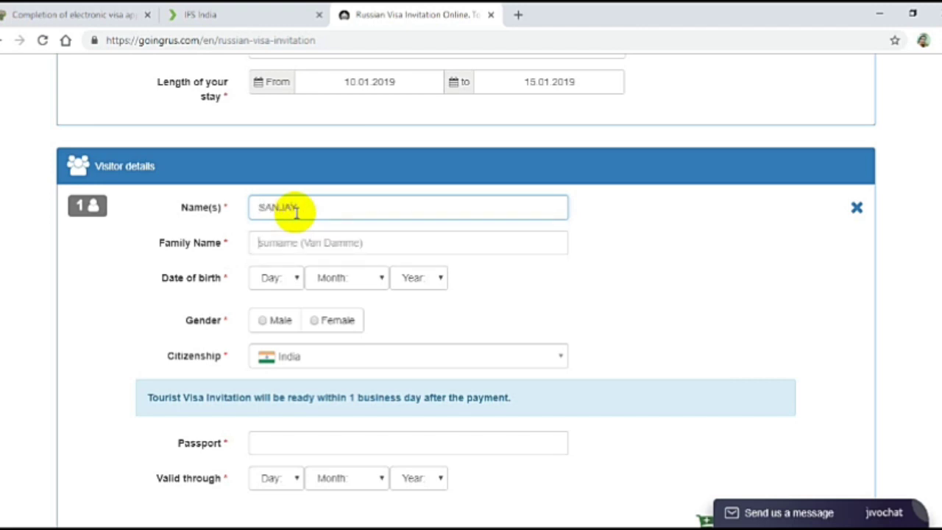
key("Tab")
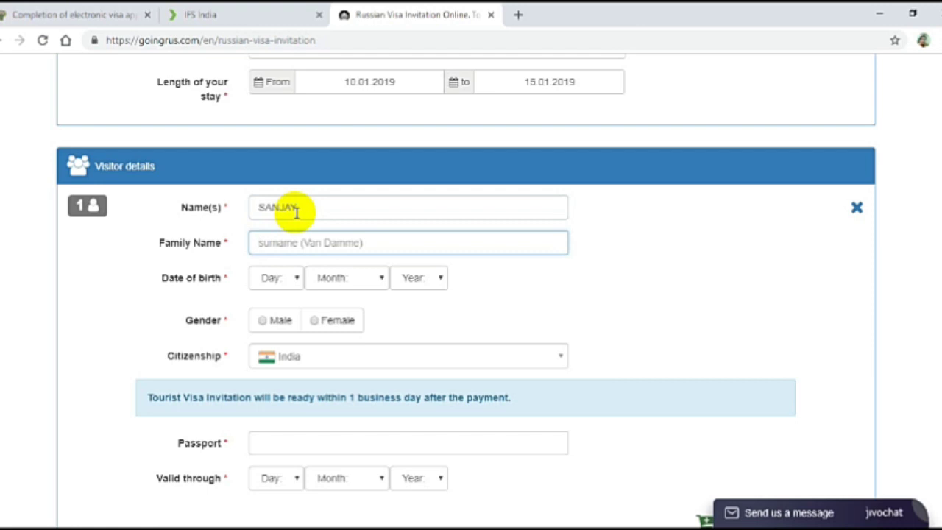
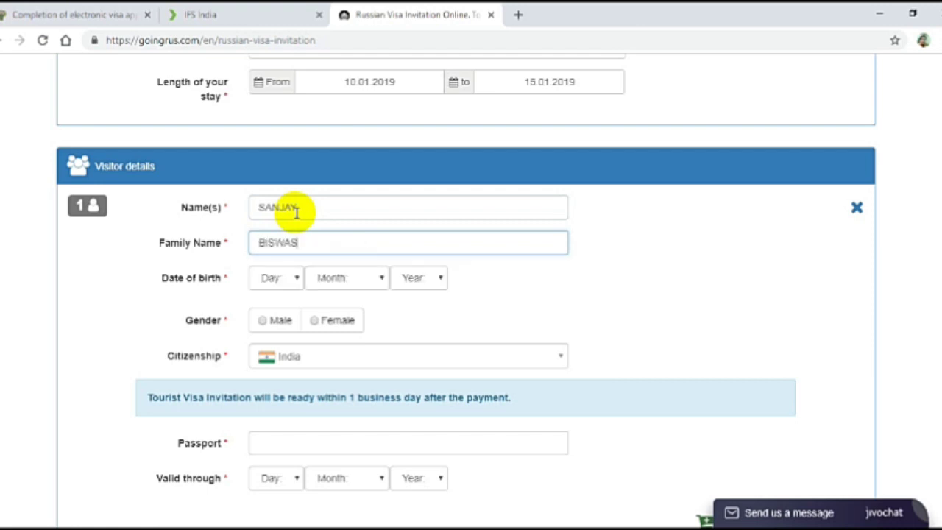
Set the visitor's birth date to 19 February 1990 and gender to Male.
left_click(280, 284)
left_click(270, 258)
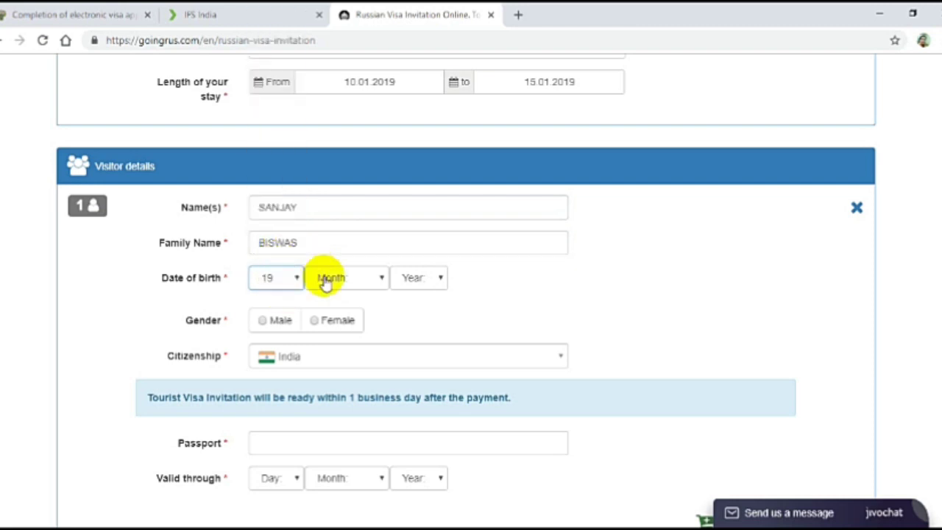
left_click(326, 285)
left_click(335, 321)
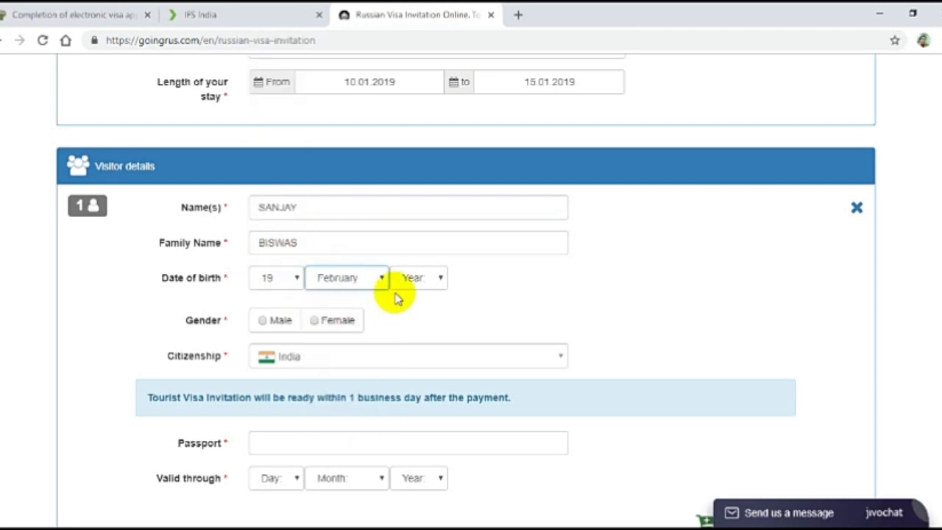
left_click(404, 287)
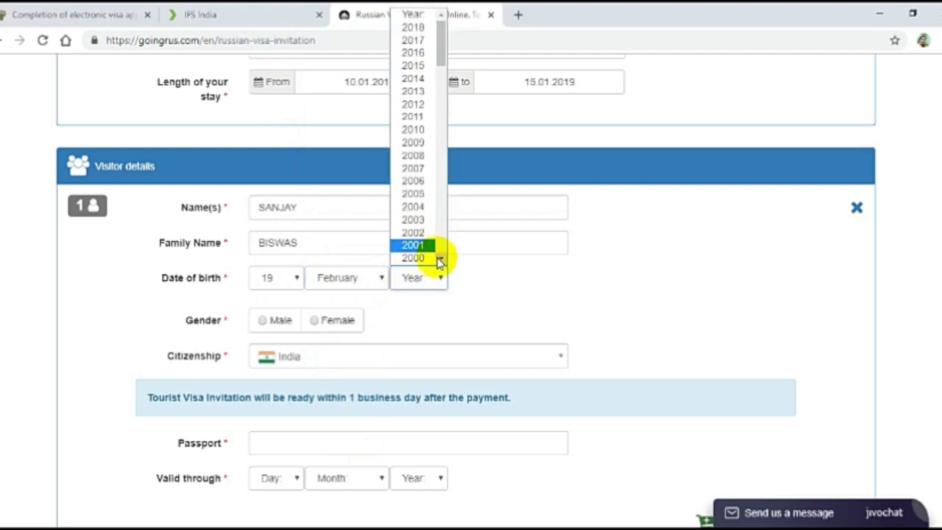
scroll(440, 263, "down", 9)
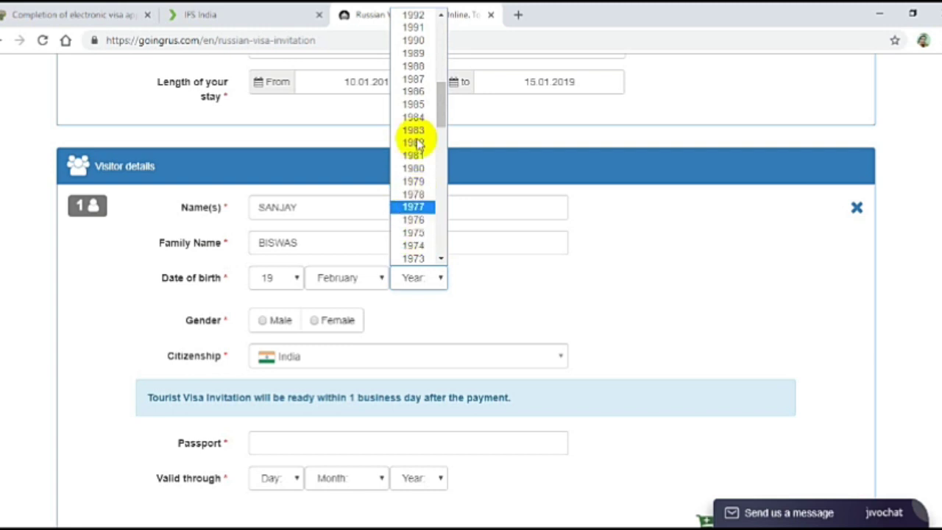
left_click(413, 40)
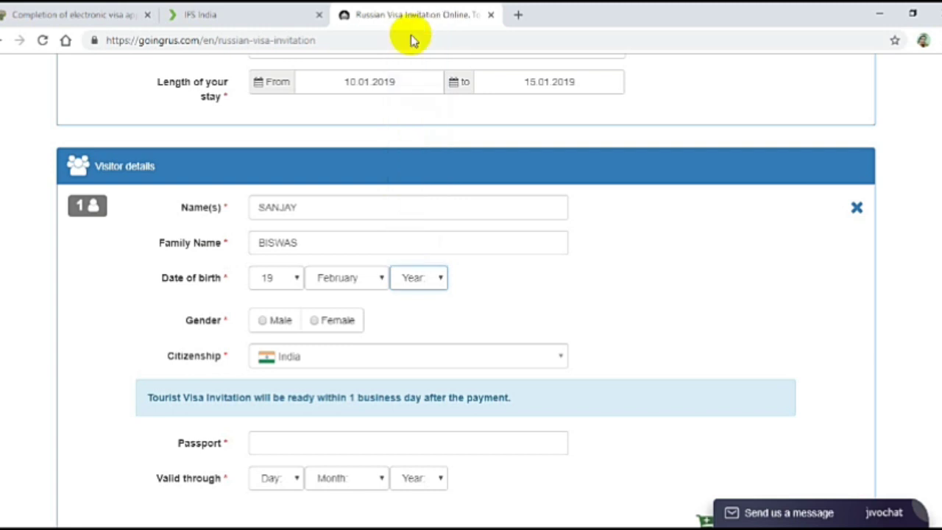
left_click(271, 322)
scroll(694, 235, "down", 2)
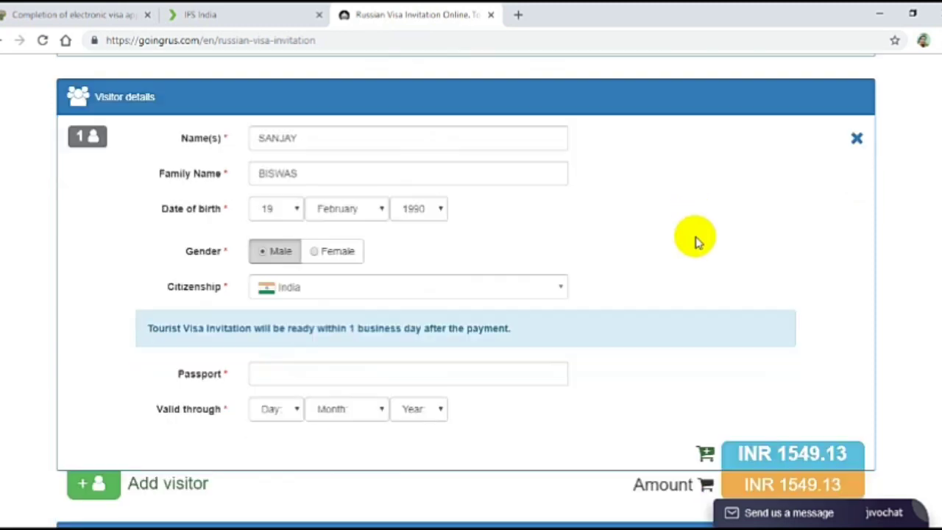
Fill in the saved passport number and set the expiry day to 16.
left_click(294, 298)
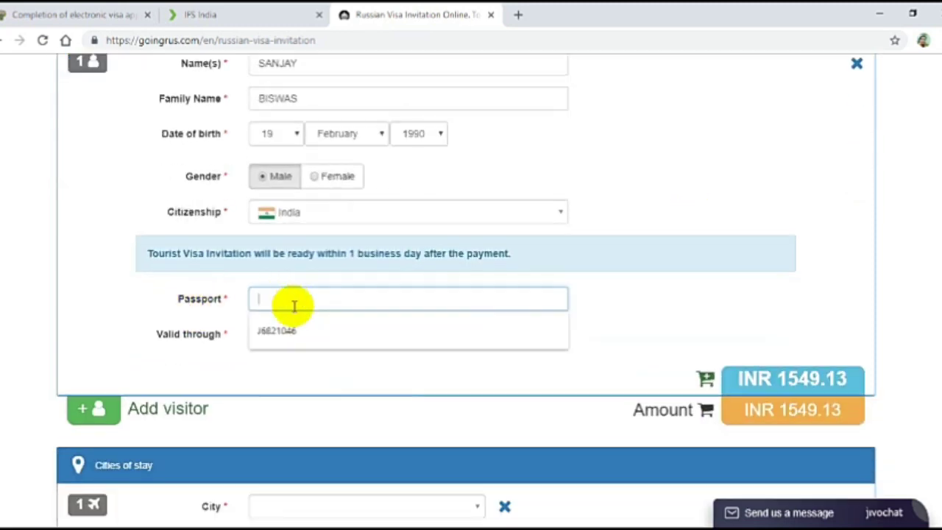
left_click(286, 331)
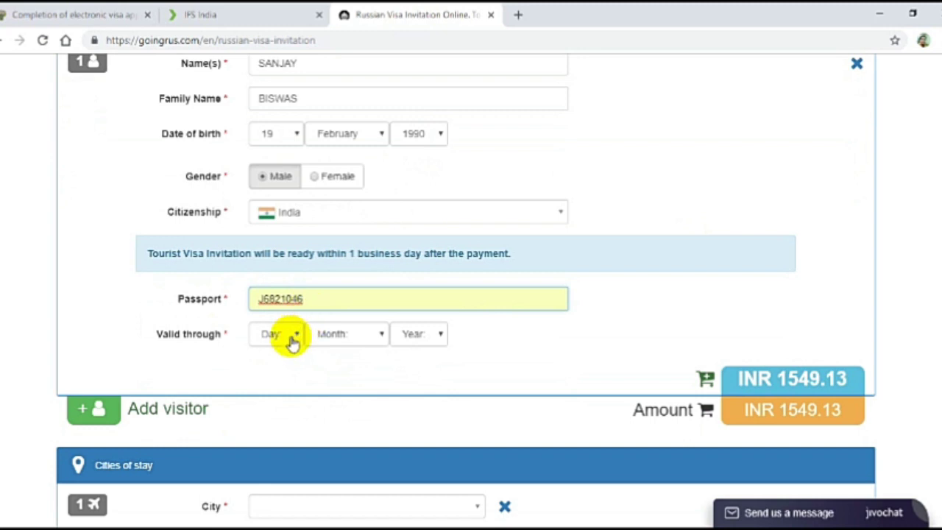
left_click(291, 338)
left_click(286, 318)
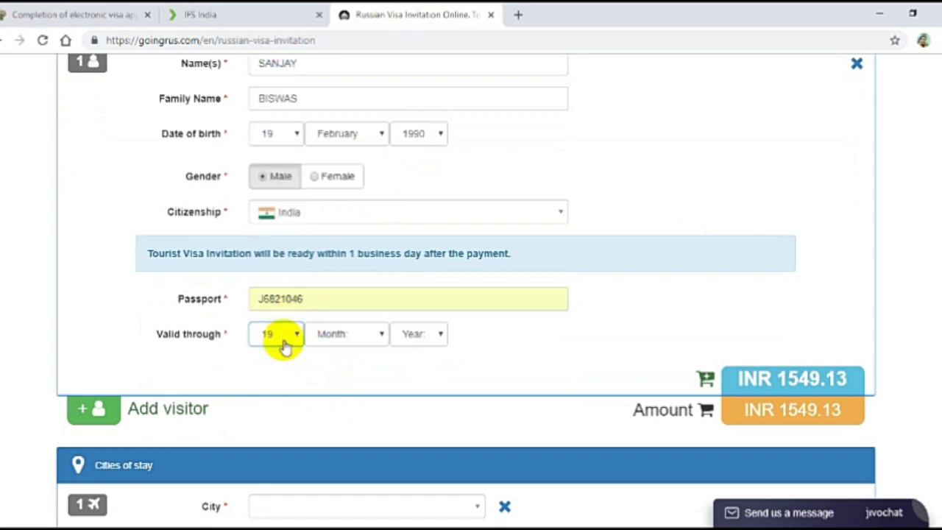
left_click(284, 343)
left_click(329, 352)
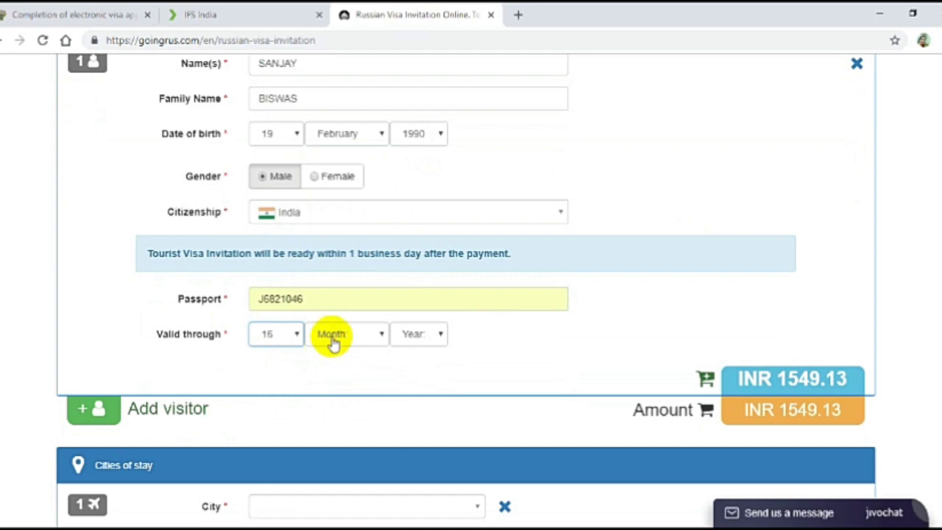
Set the passport expiry month to March and year to 2020.
left_click(330, 340)
left_click(346, 390)
left_click(436, 333)
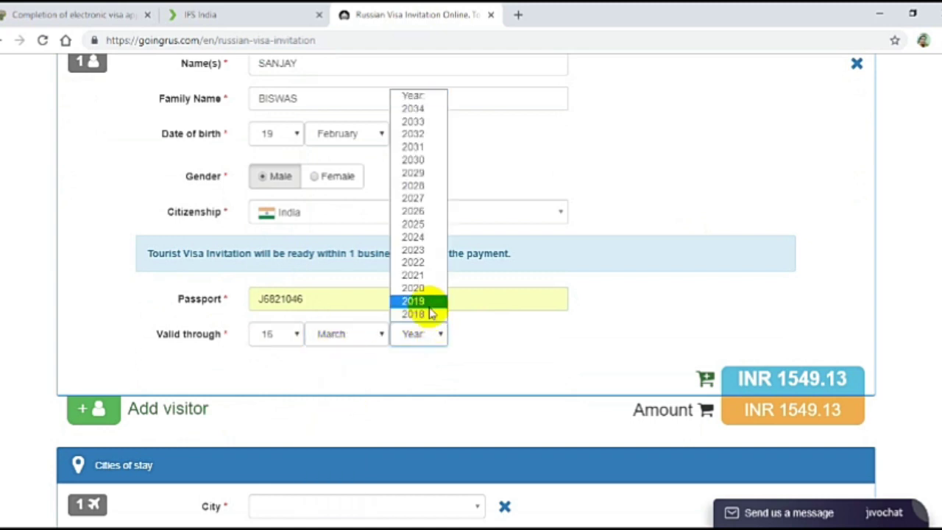
left_click(430, 301)
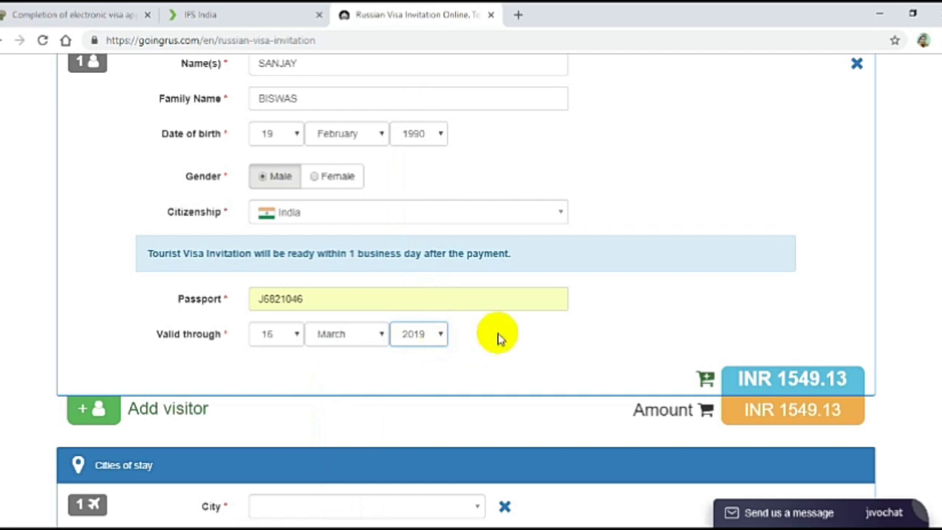
left_click(435, 335)
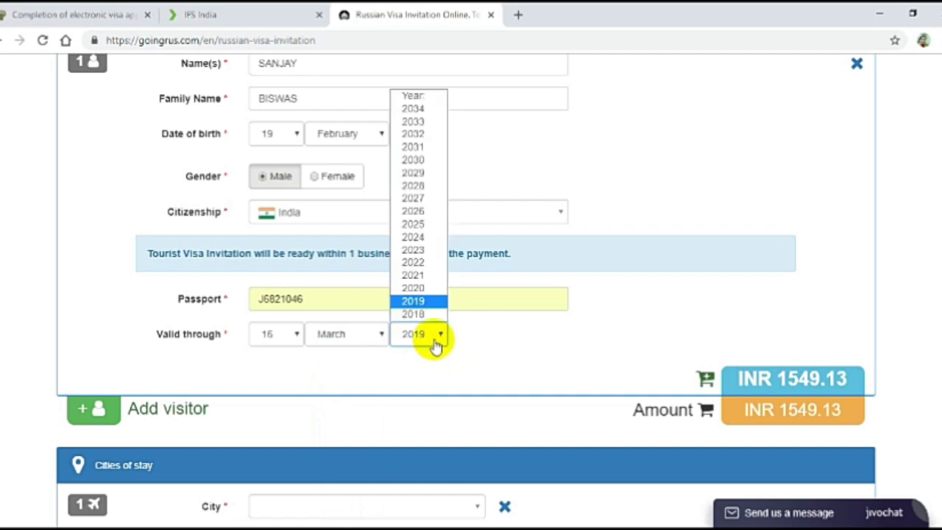
left_click(418, 287)
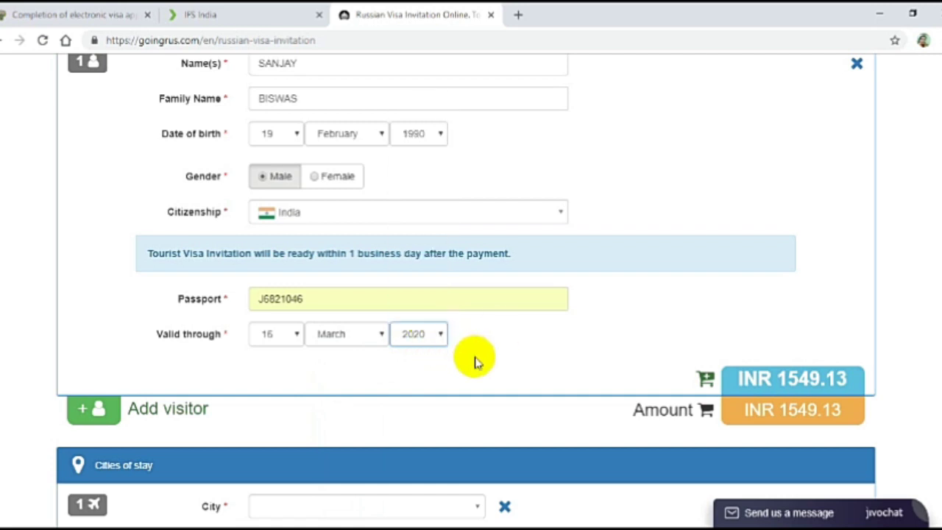
scroll(491, 342, "down", 3)
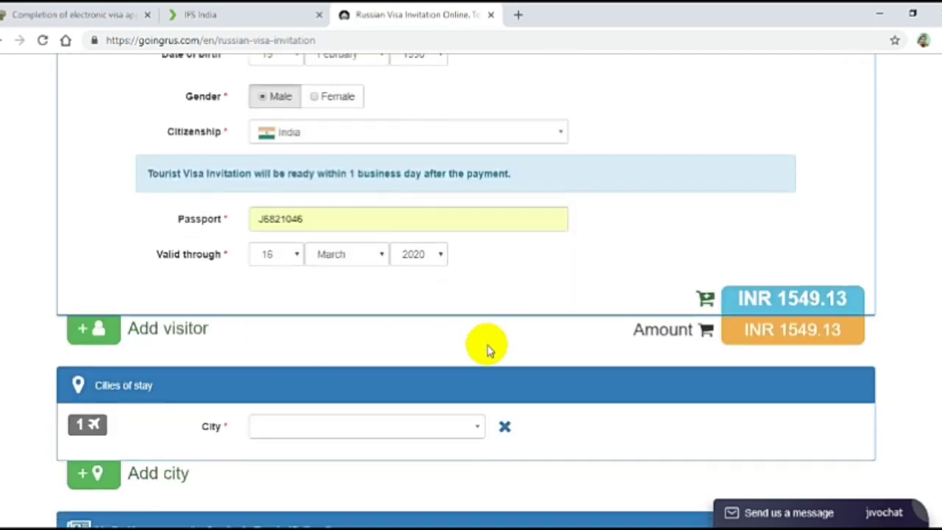
Choose Moscow from the Cities of stay list.
scroll(488, 351, "down", 3)
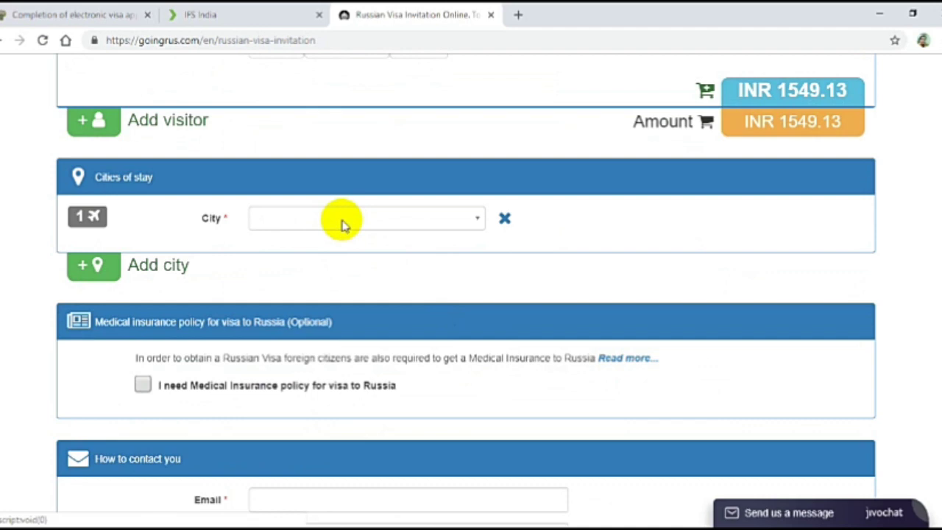
left_click(342, 221)
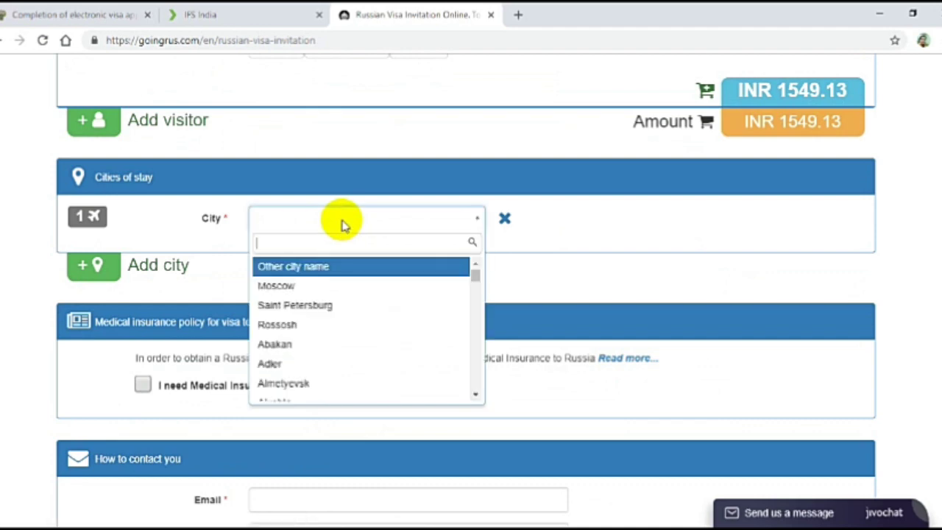
left_click(281, 286)
left_click(323, 267)
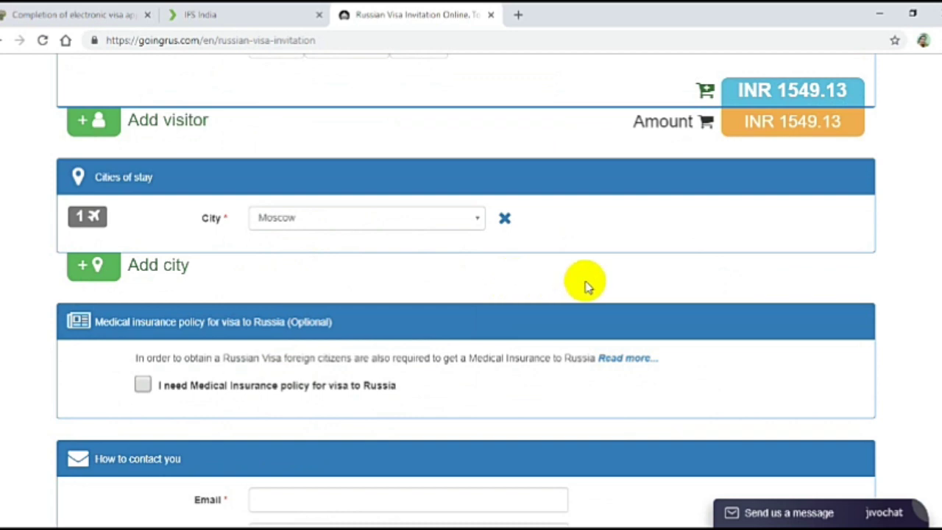
scroll(582, 291, "down", 4)
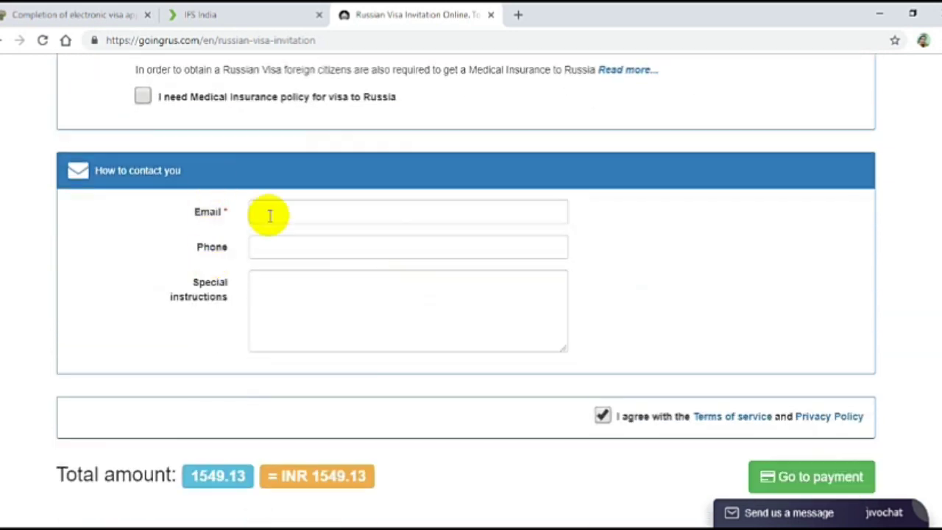
Fill the contact e-mail from the saved suggestion and enter the phone number.
left_click(274, 215)
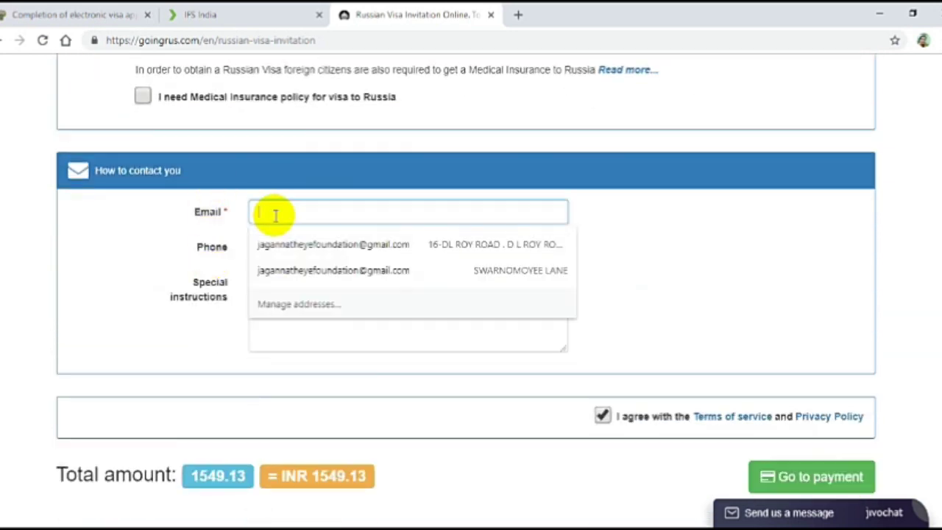
type("t")
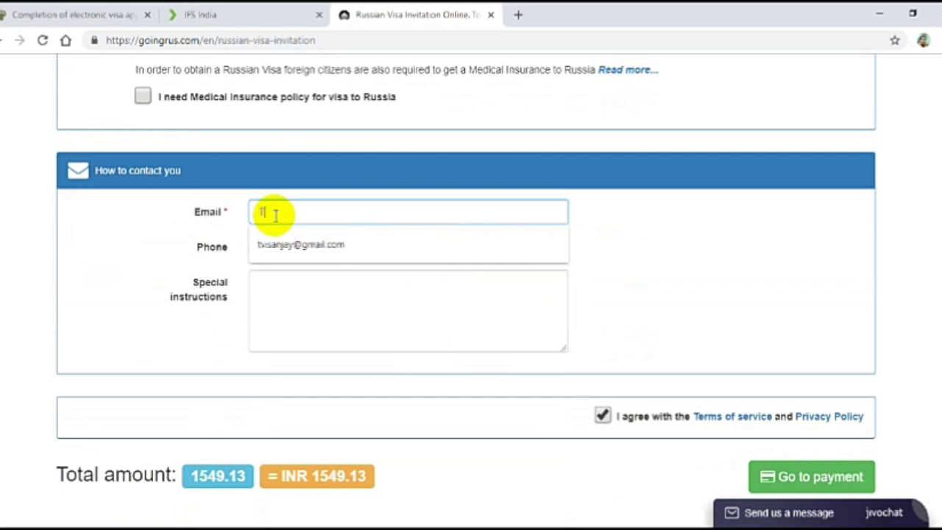
type("v")
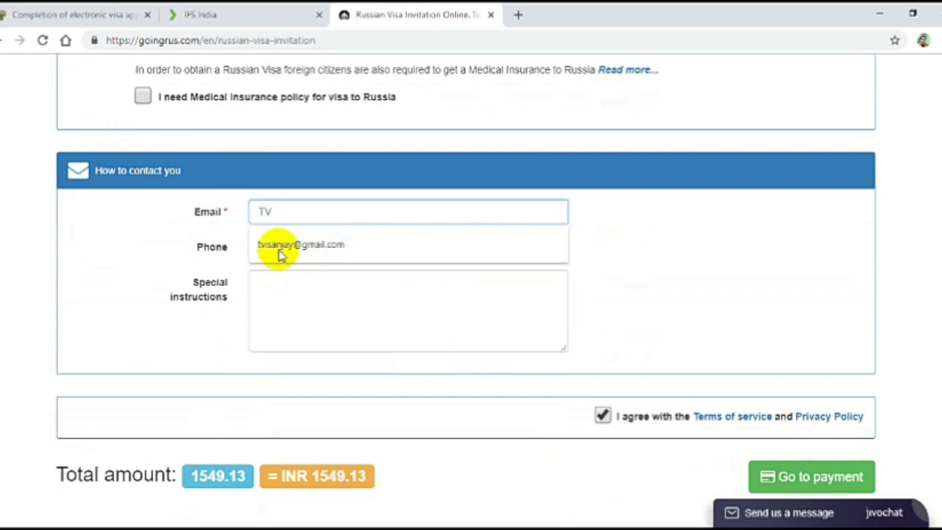
left_click(287, 247)
left_click(289, 245)
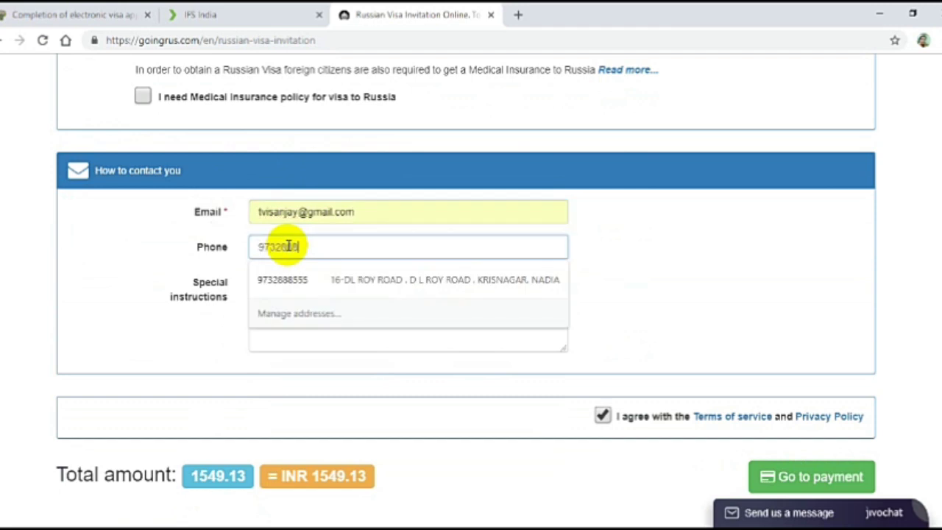
Write 'OK' in special instructions and submit the form for payment.
left_click(269, 294)
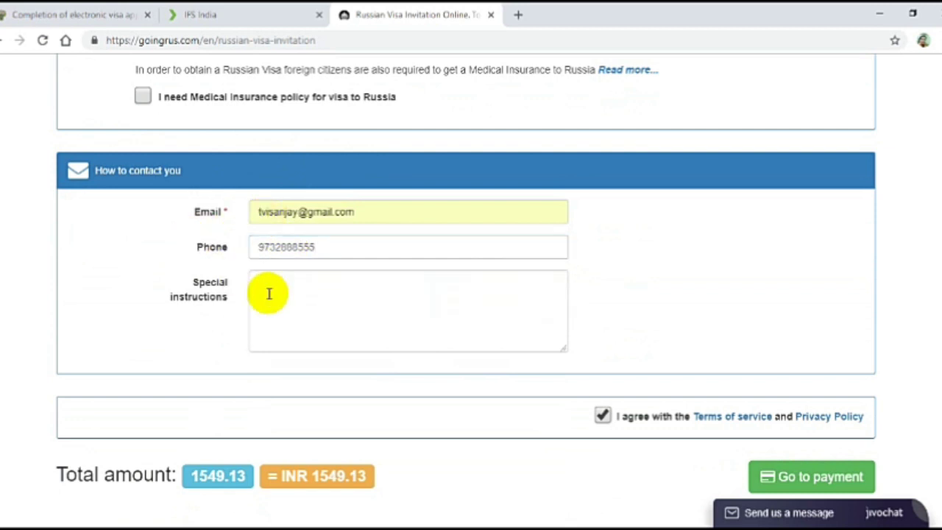
type("K")
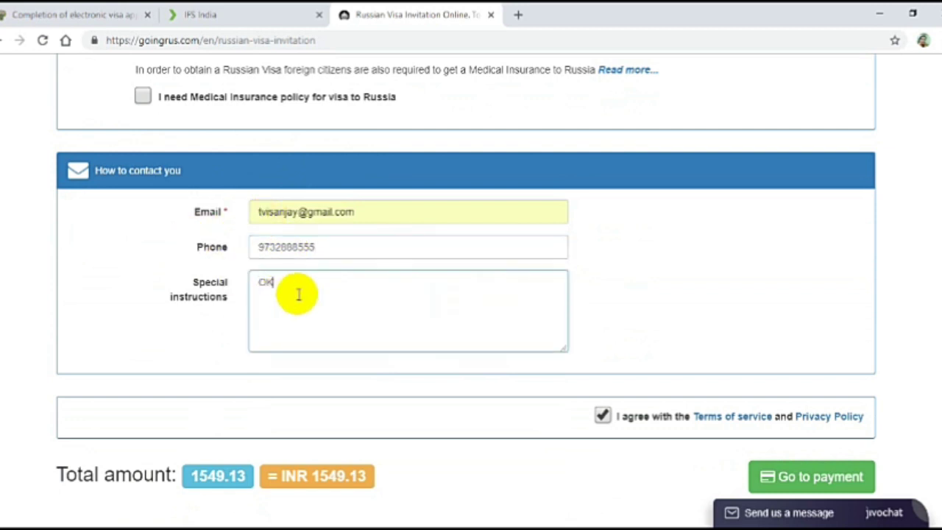
left_click(660, 271)
scroll(659, 271, "down", 1)
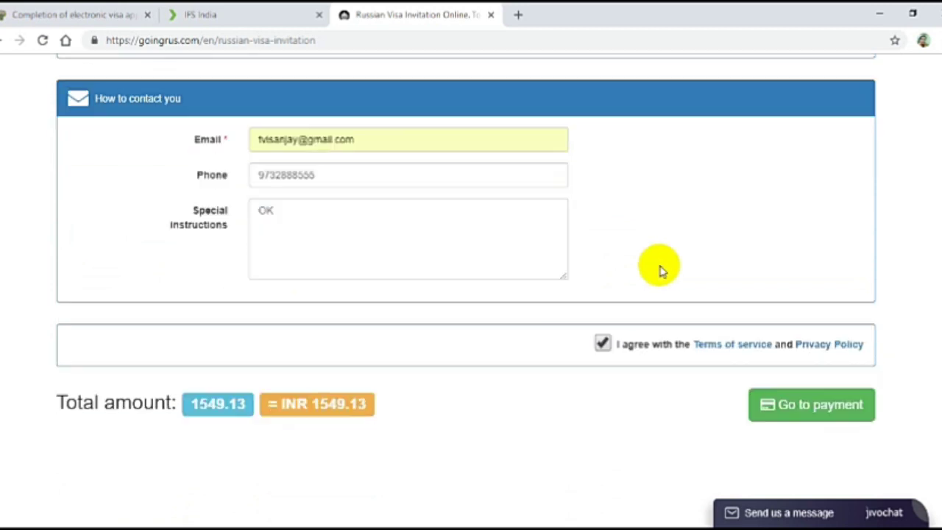
scroll(660, 271, "down", 1)
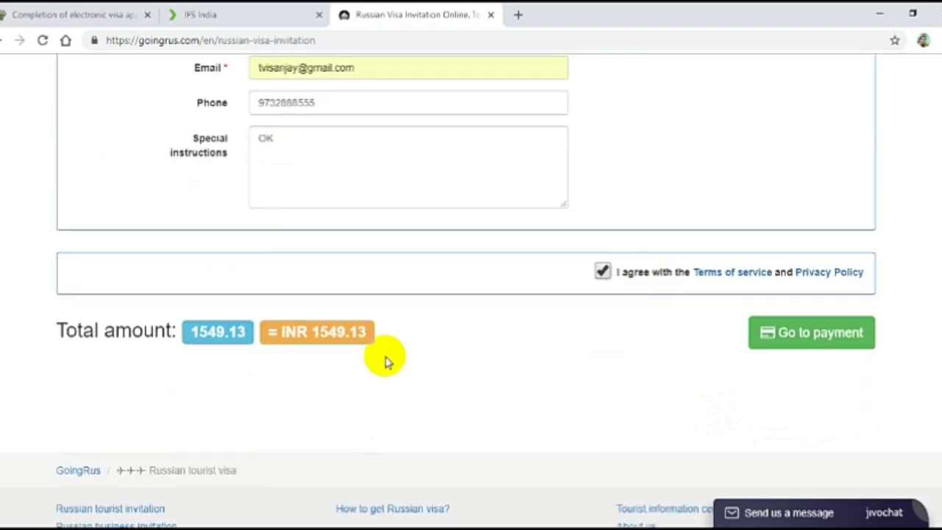
left_click(786, 338)
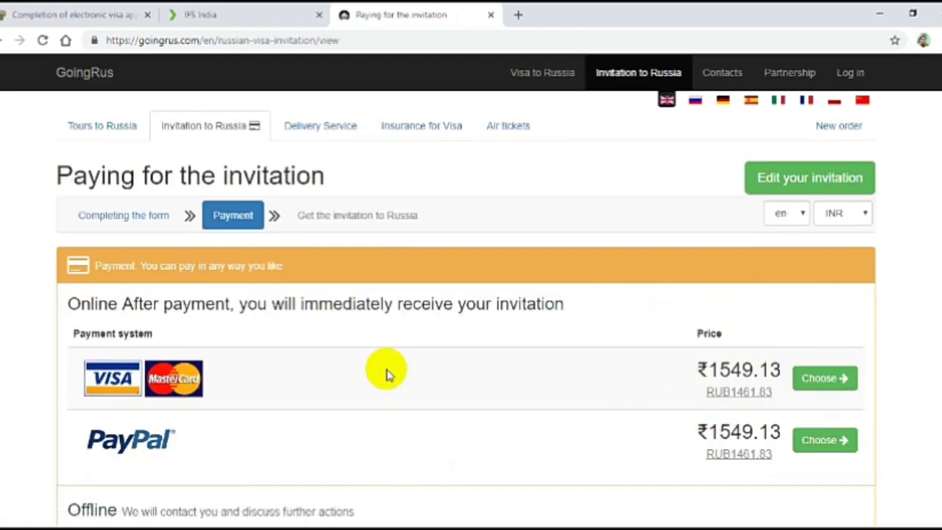
Expand and review the order details, then choose Visa/MasterCard to pay ₹1549.13.
scroll(368, 339, "down", 1)
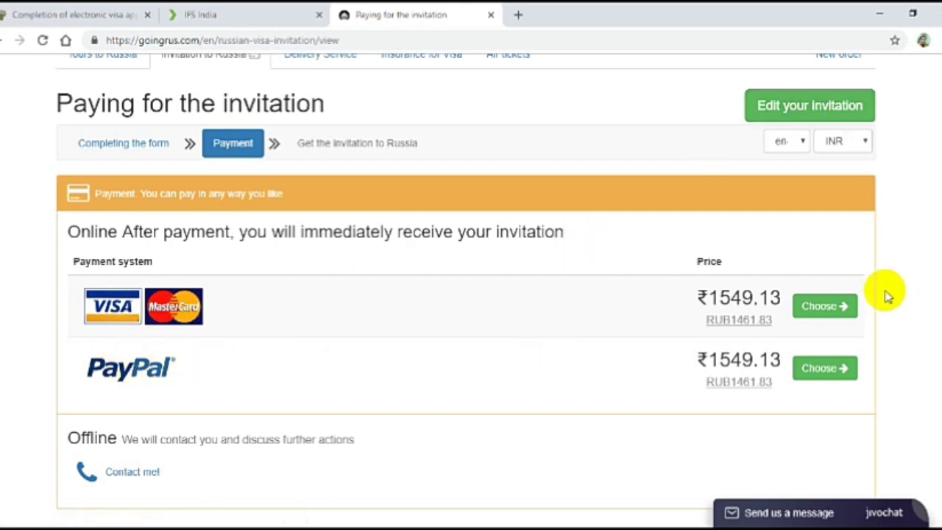
scroll(797, 337, "down", 2)
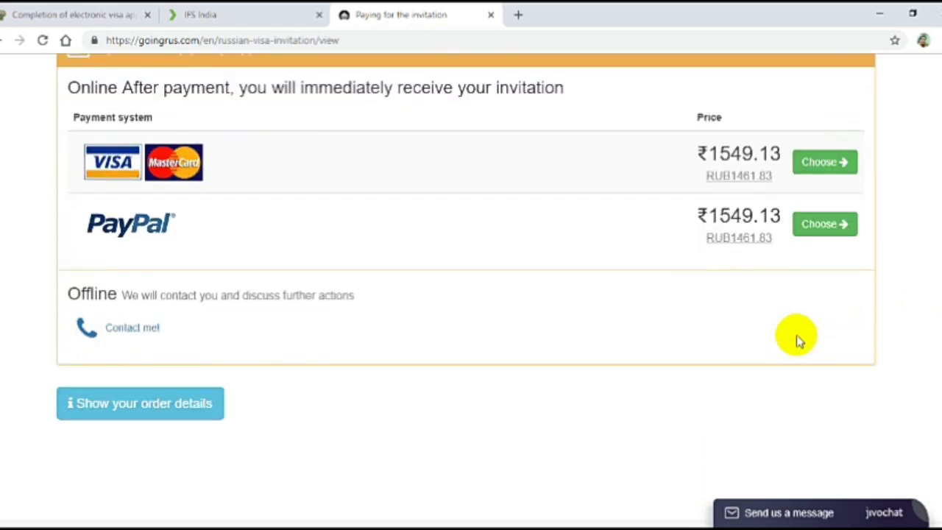
scroll(796, 335, "up", 1)
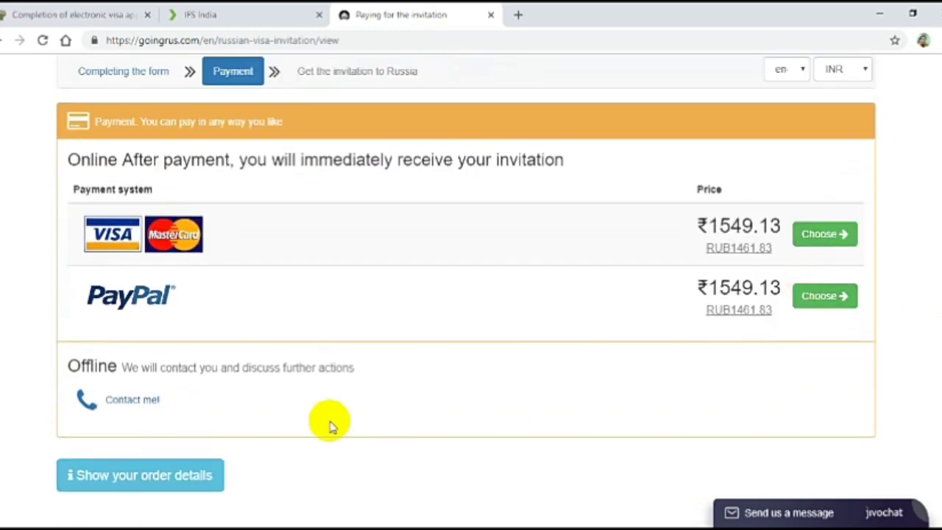
scroll(316, 404, "down", 2)
left_click(186, 343)
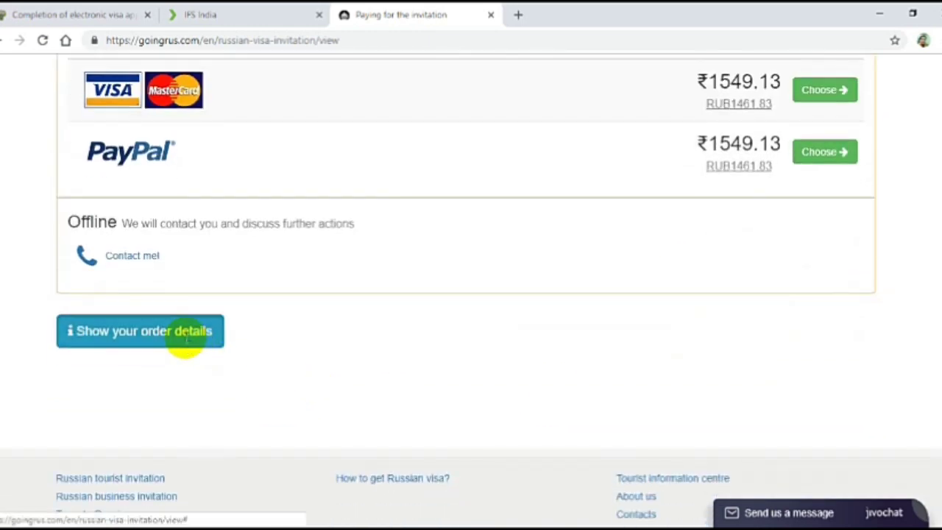
scroll(355, 293, "down", 3)
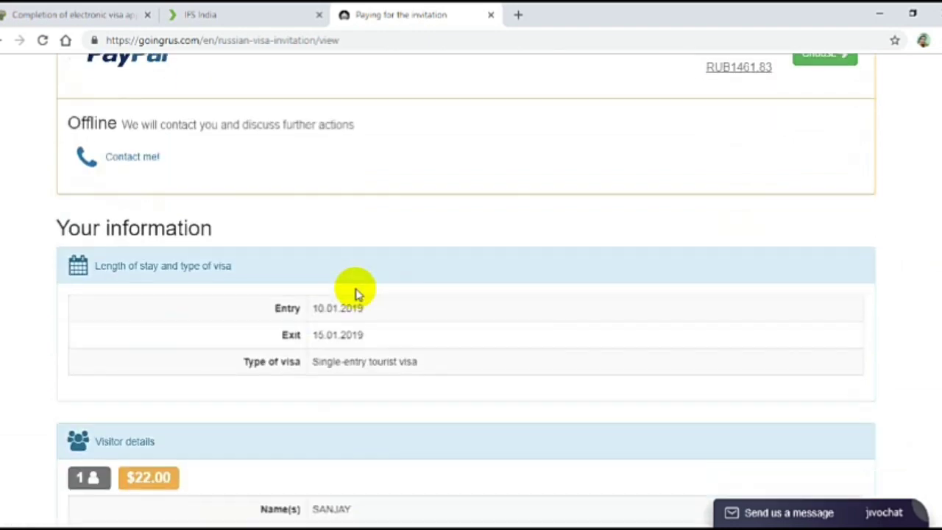
scroll(354, 308, "down", 3)
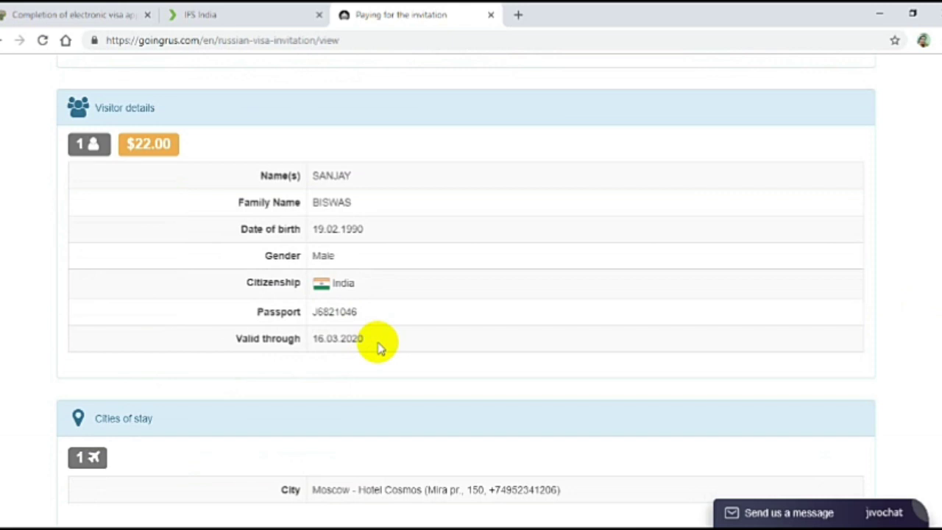
scroll(377, 345, "up", 10)
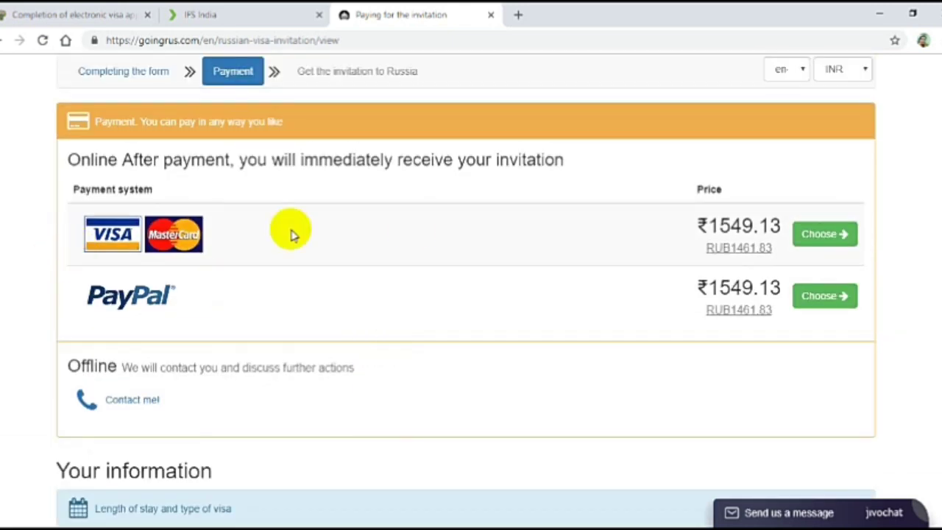
left_click(808, 234)
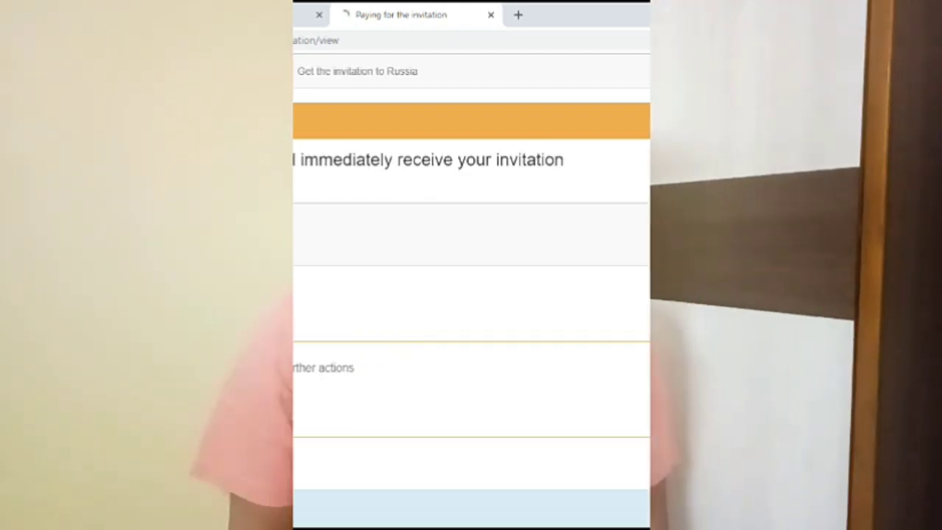